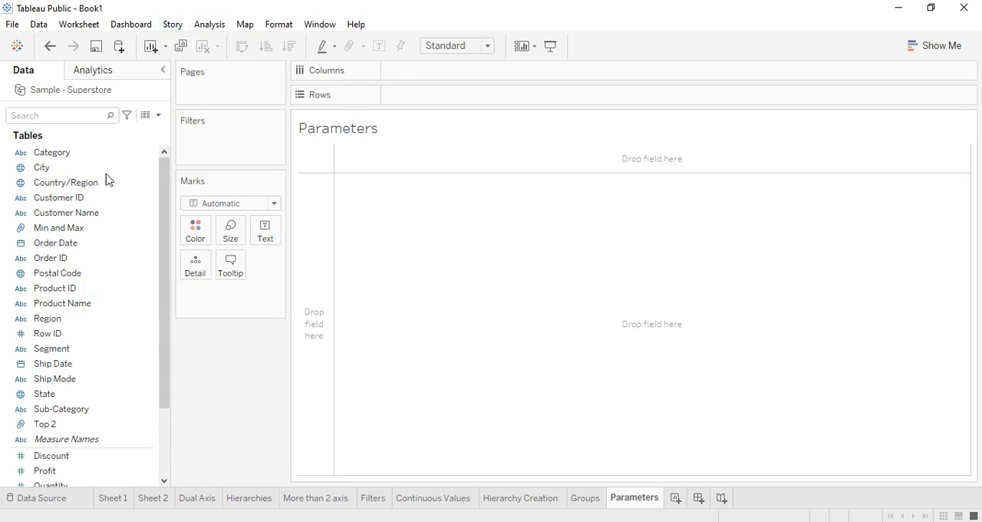
Step: Chart Sales by Sub-Category as bars sorted in descending order, and fit the chart to the entire view
drag(67, 408, 428, 67)
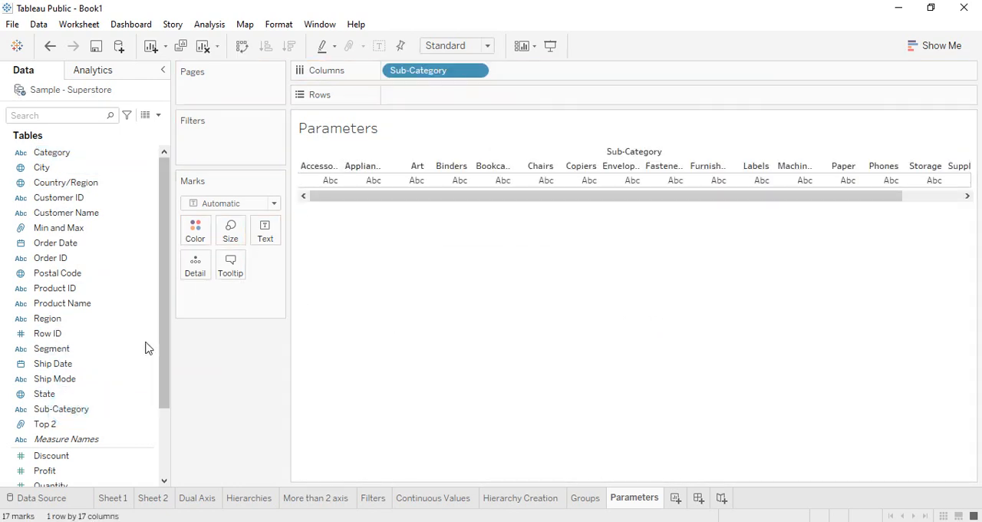
scroll(56, 469, down, 1)
drag(48, 455, 426, 96)
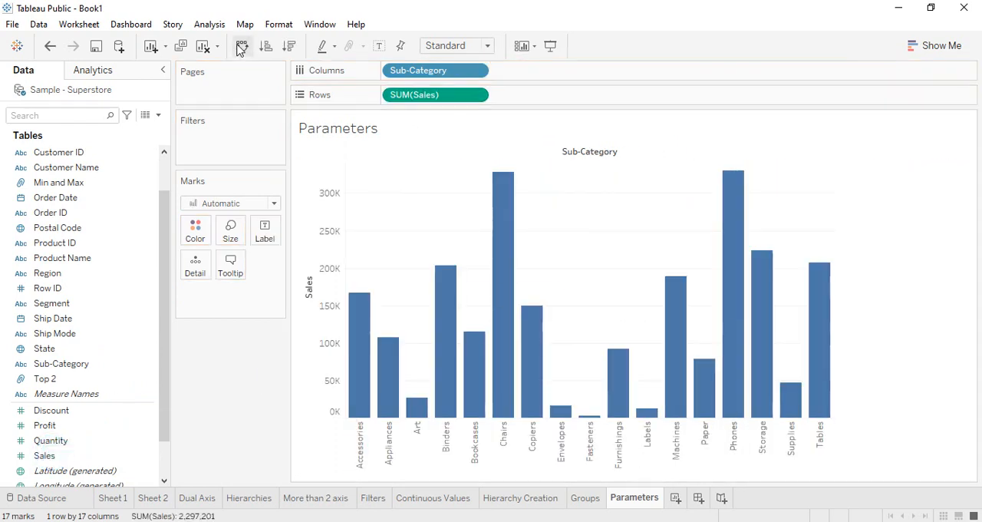
click(288, 46)
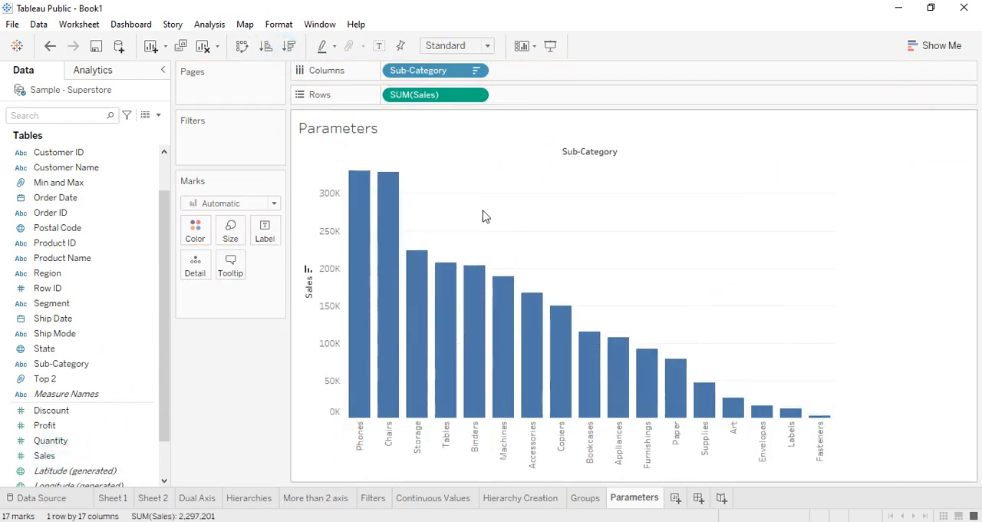
click(487, 46)
click(466, 96)
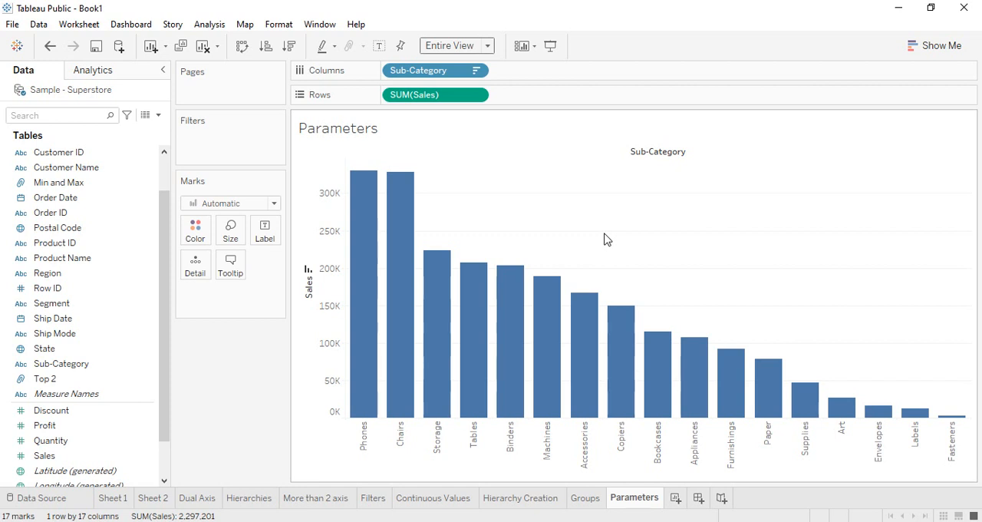
Step: Replace Sub-Category with State on the columns and sort the states by sales in descending order
drag(430, 70, 219, 375)
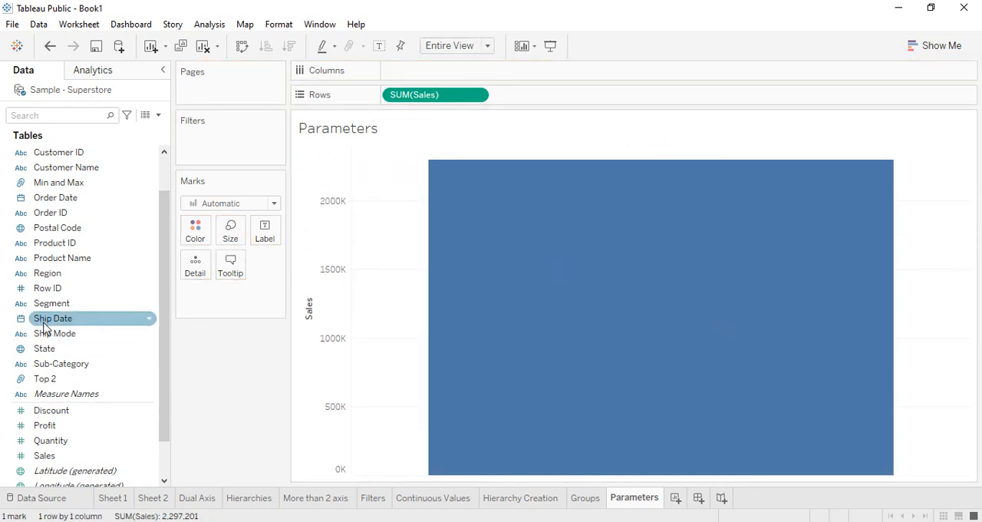
drag(54, 350, 469, 160)
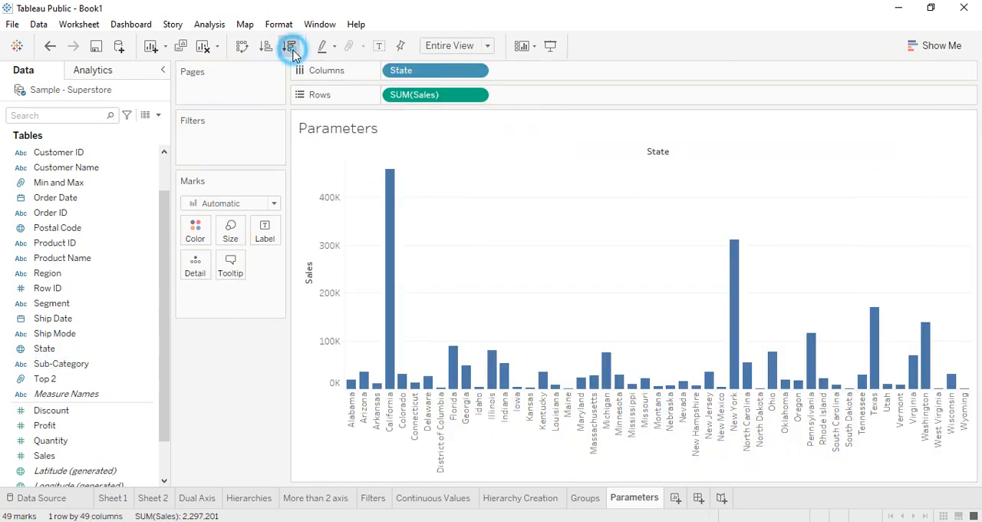
click(290, 47)
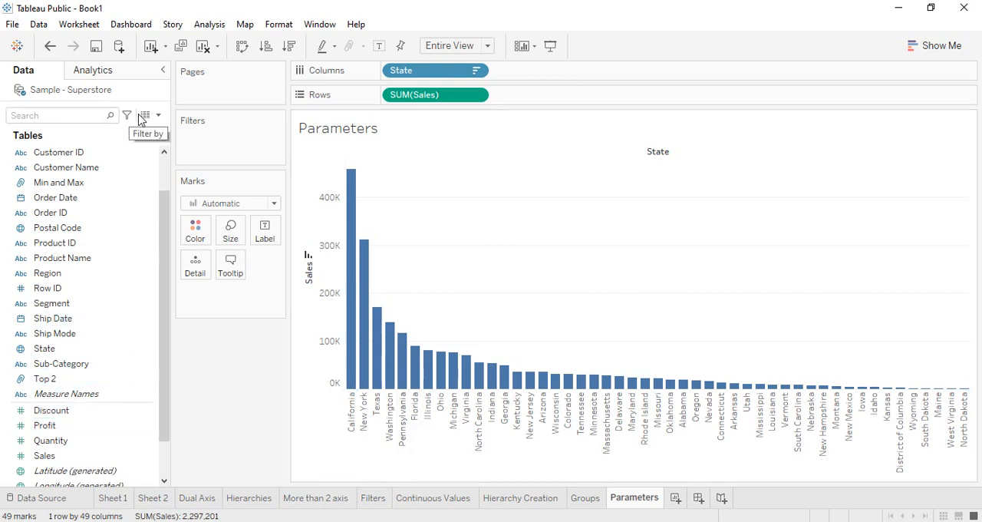
click(158, 90)
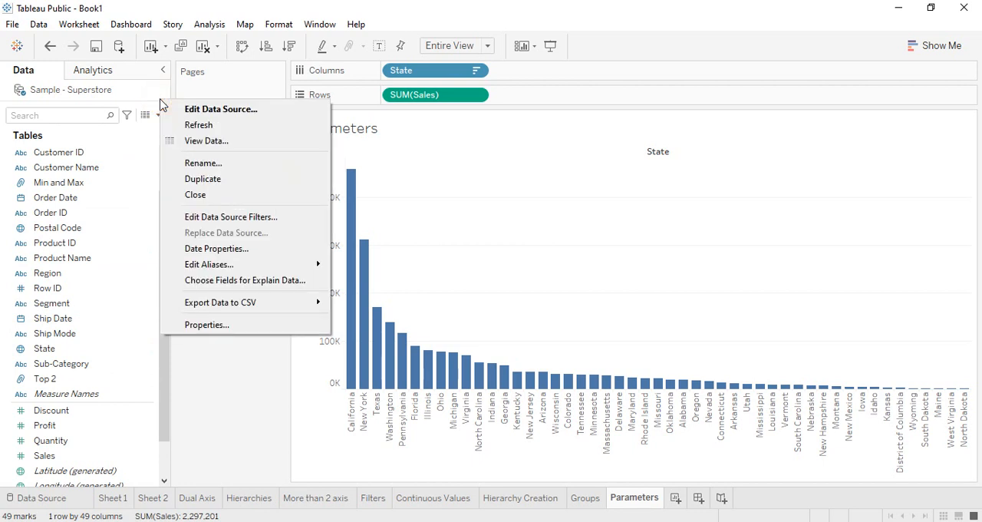
right_click(144, 154)
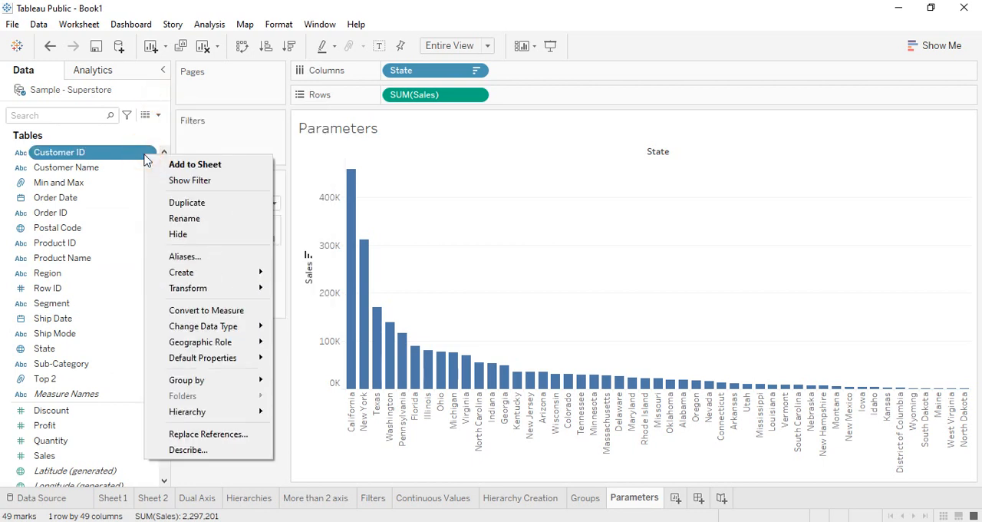
click(248, 488)
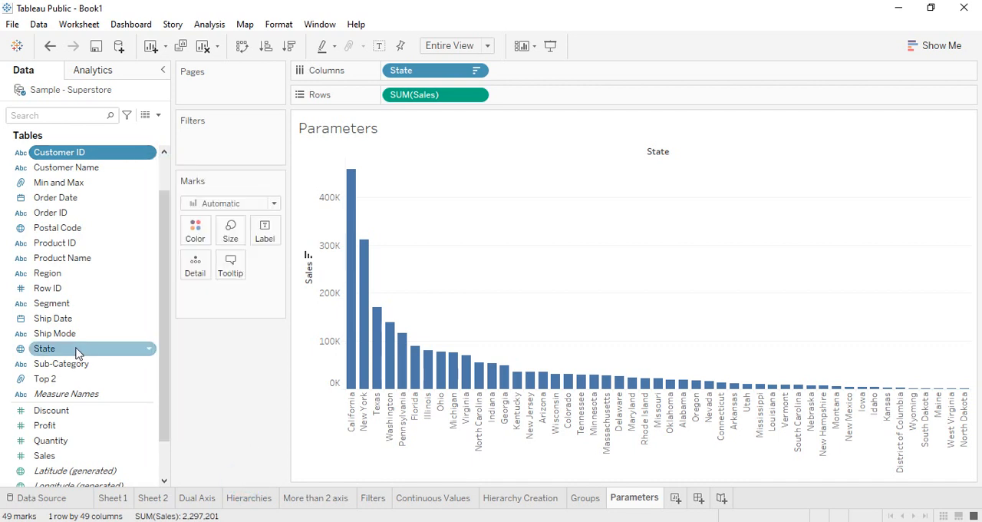
Step: Start a new parameter based on the State field and name it Top N States
right_click(81, 351)
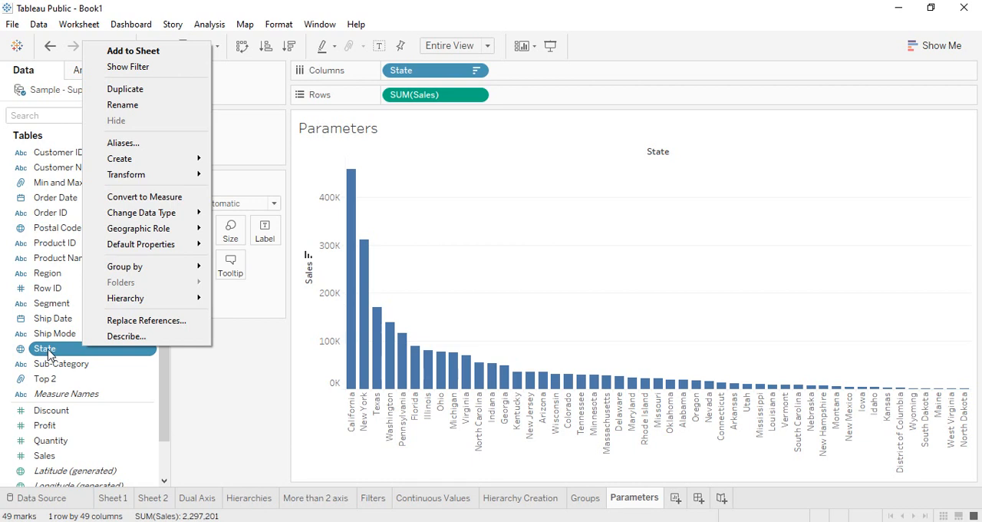
mouse_move(188, 159)
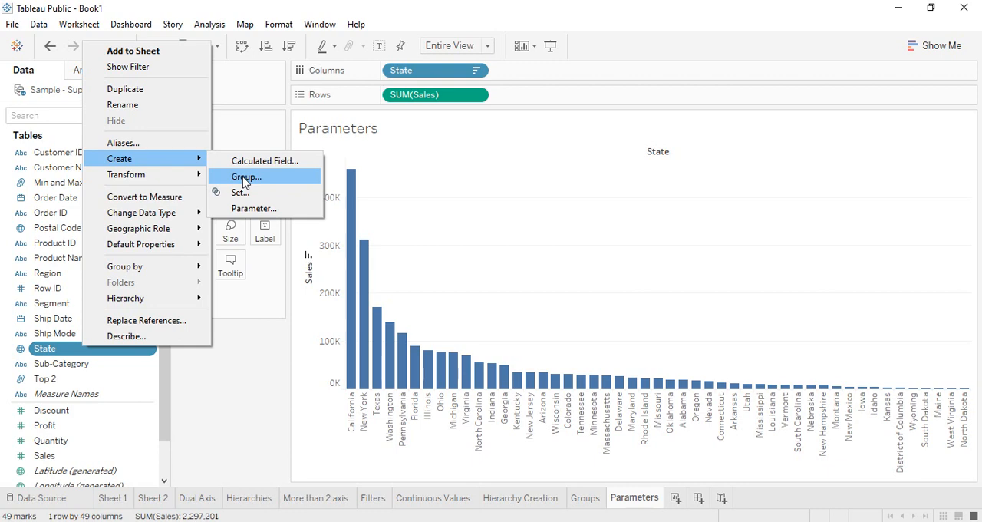
click(250, 209)
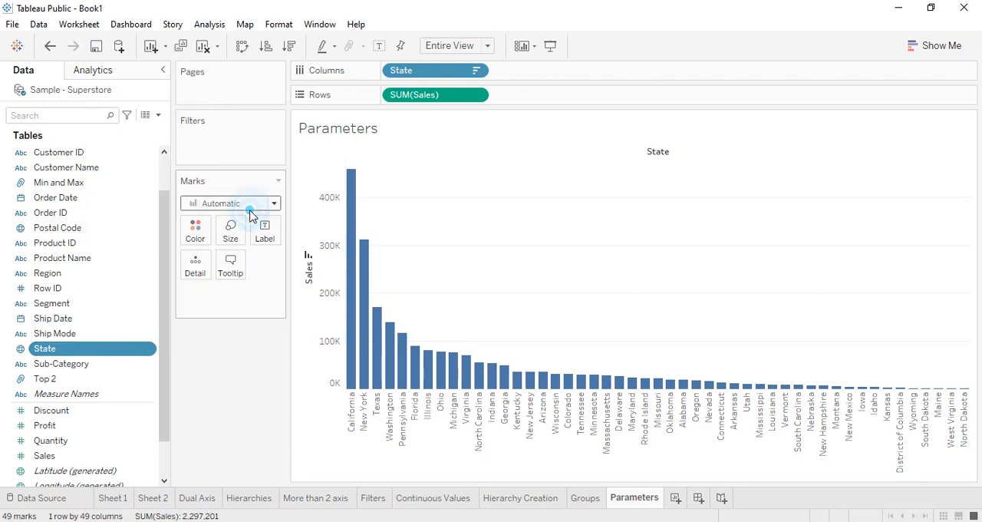
click(461, 93)
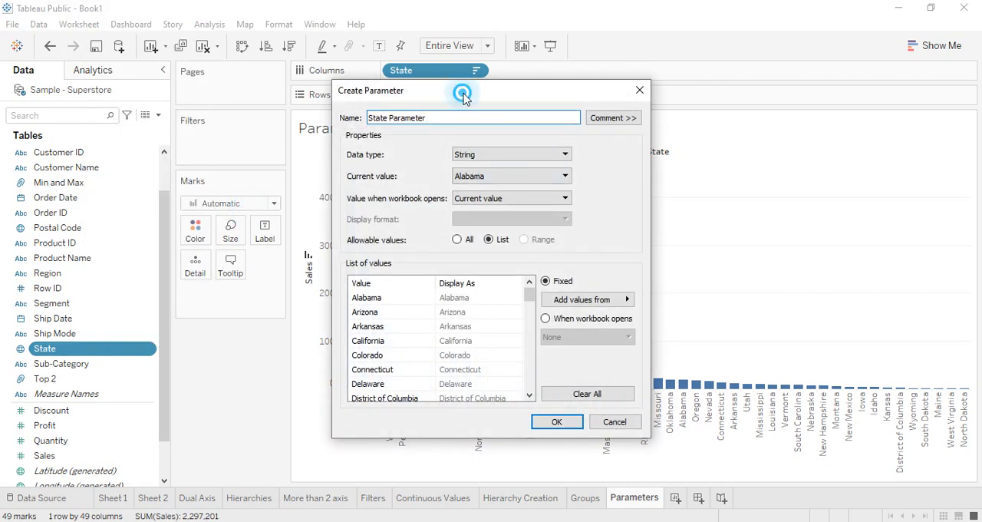
drag(462, 94, 564, 142)
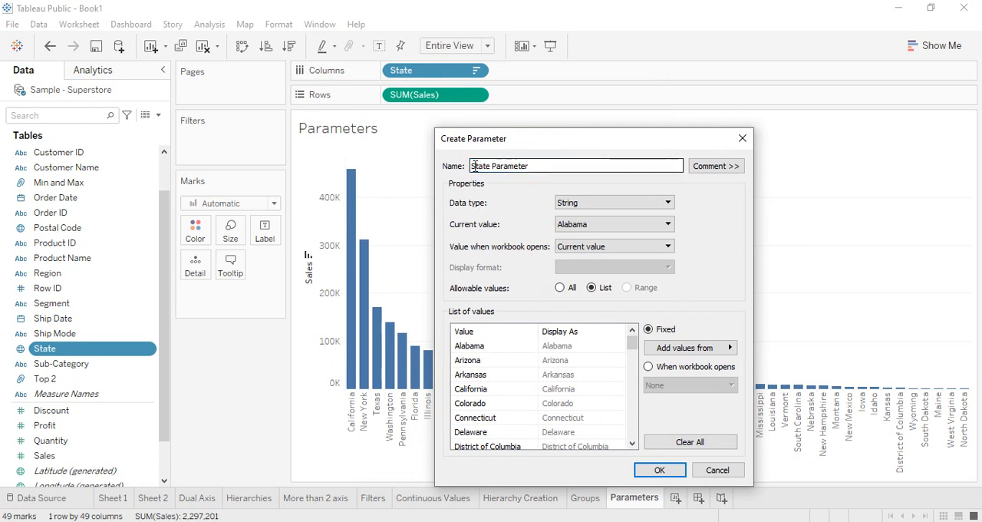
drag(474, 166, 609, 170)
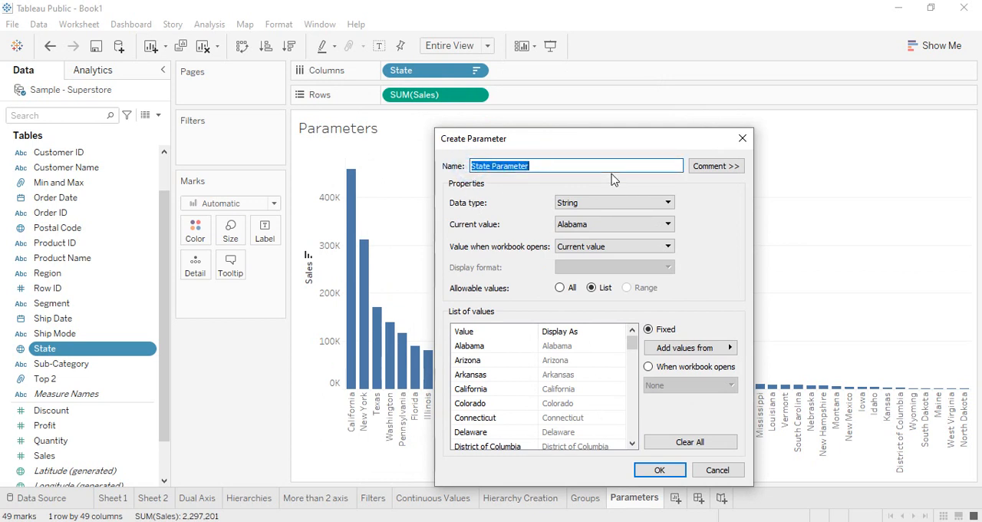
key(BackSpace)
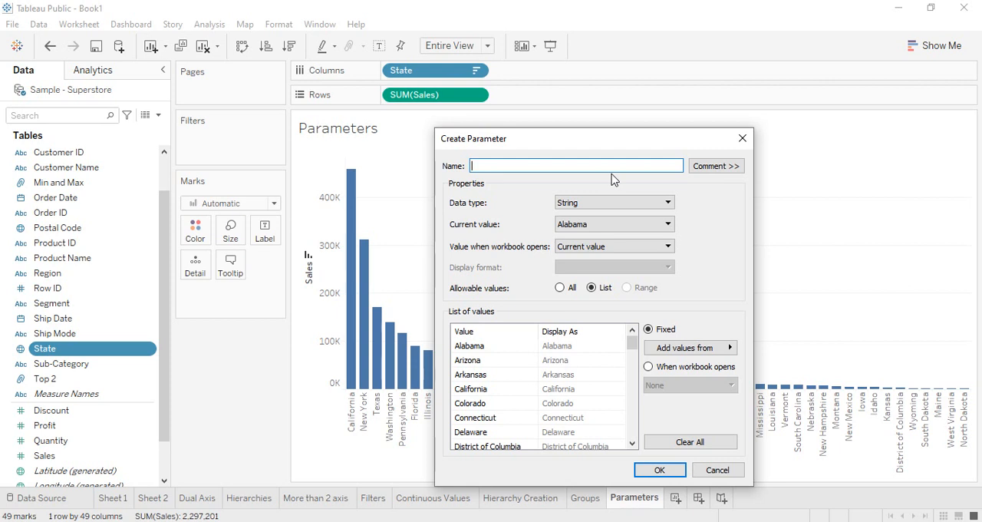
text(Top N States)
Step: Review the parameter's data type and current value options, keeping String and Alabama selected
click(613, 201)
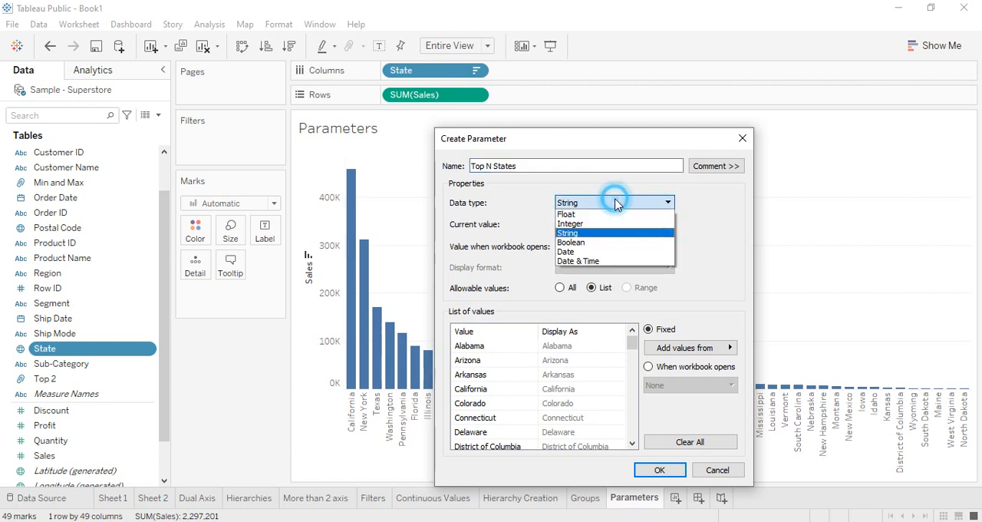
click(597, 233)
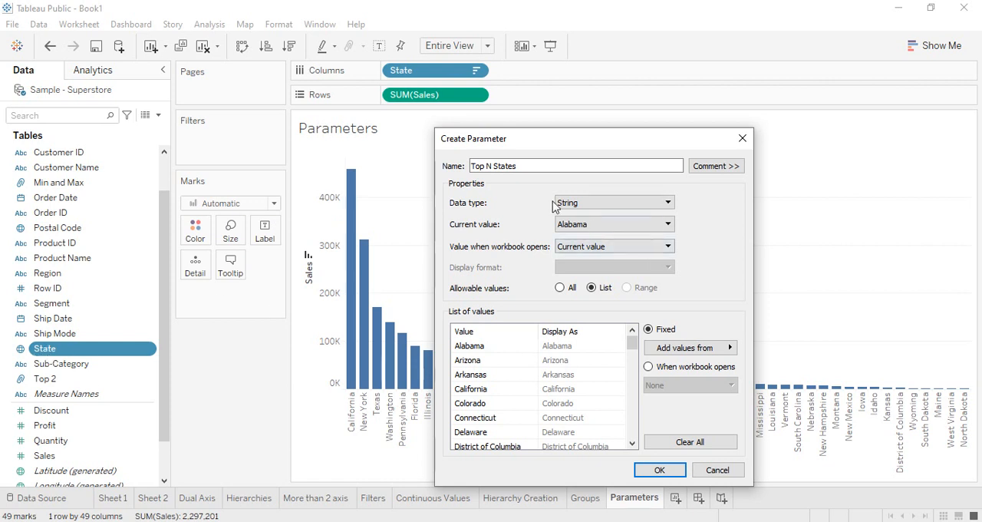
click(598, 227)
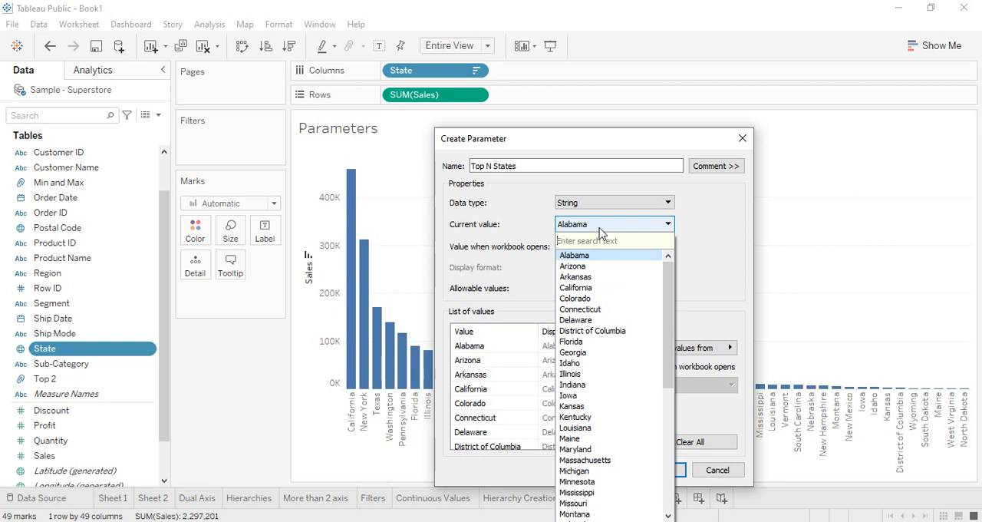
click(705, 243)
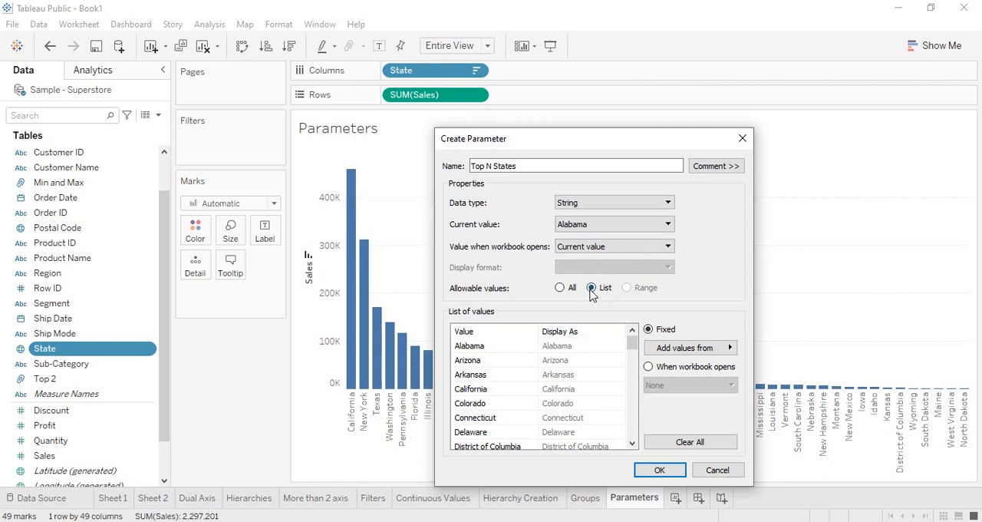
Step: Set the allowable values to All, then back to List, and fill the list with values from the State field
click(559, 288)
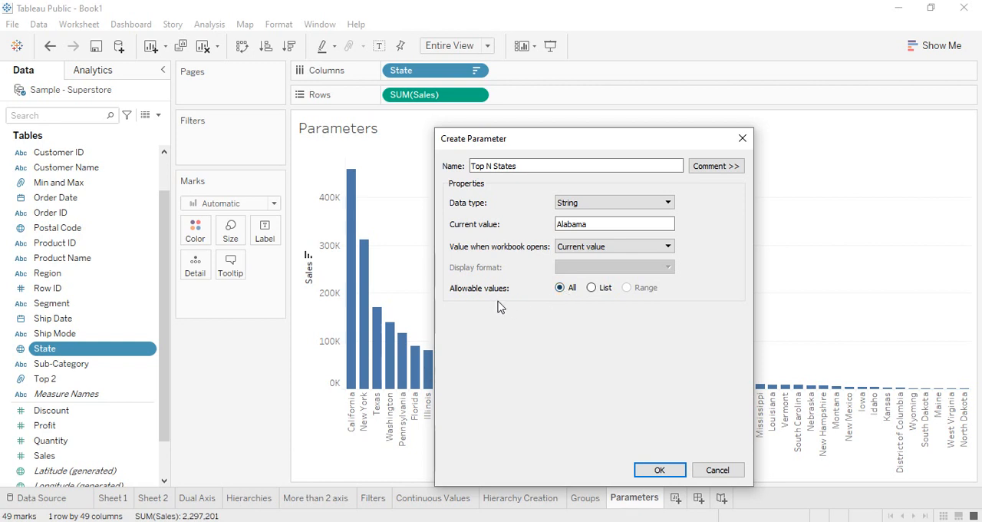
click(592, 288)
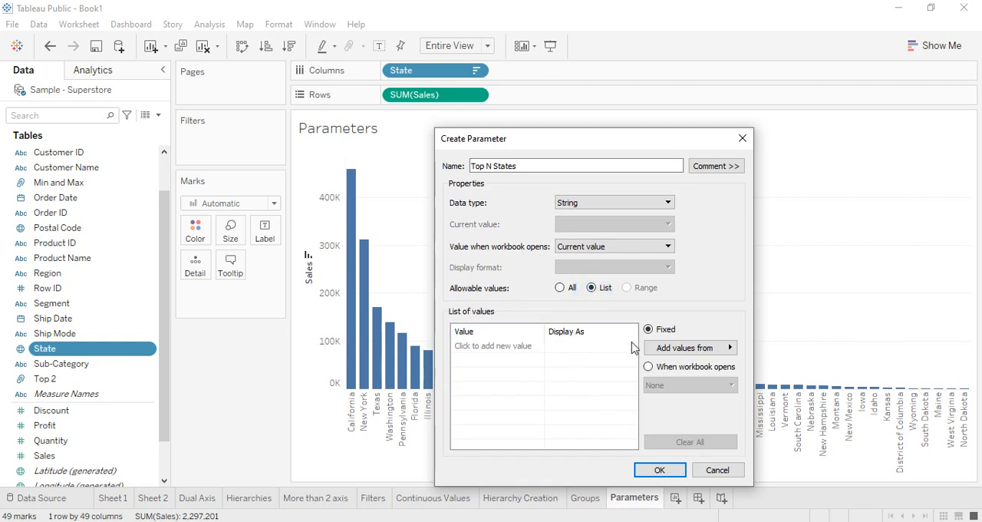
click(676, 349)
click(707, 323)
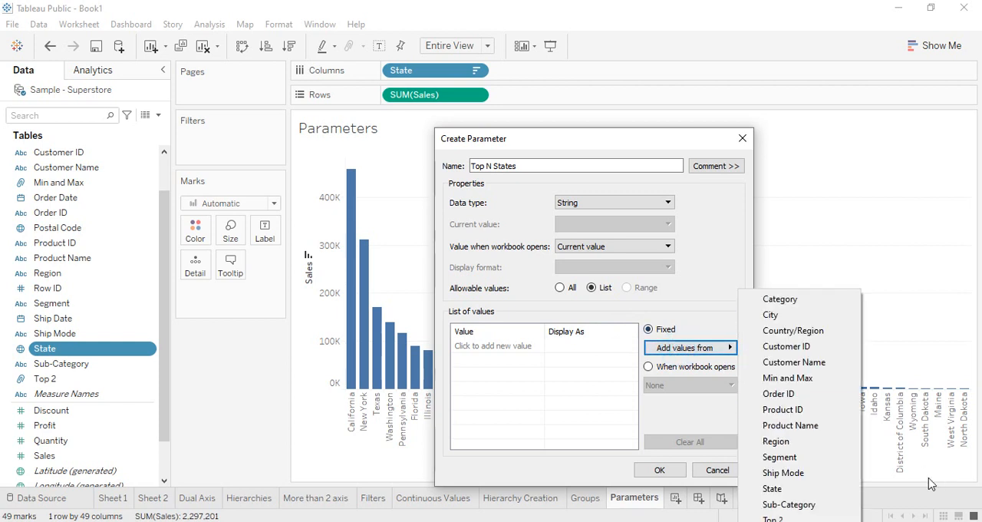
click(769, 486)
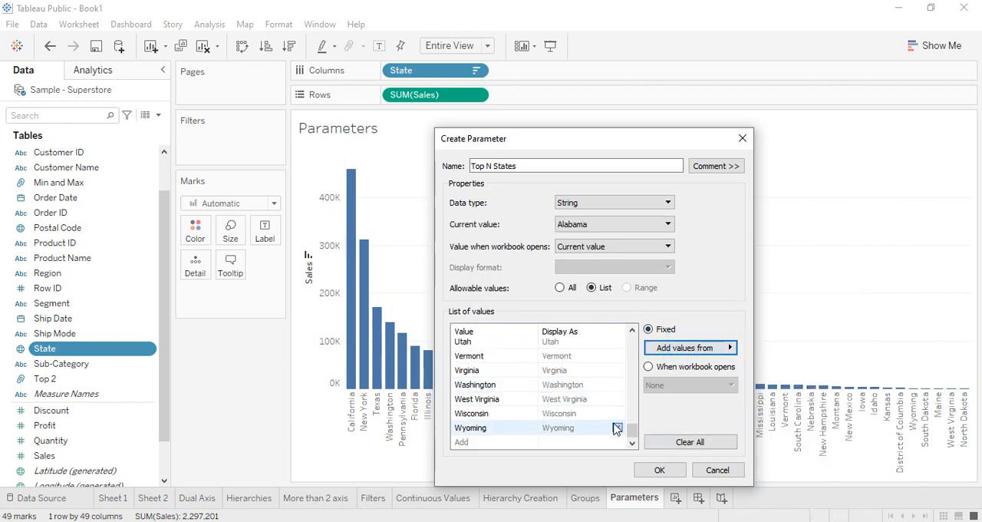
scroll(613, 422, up, 15)
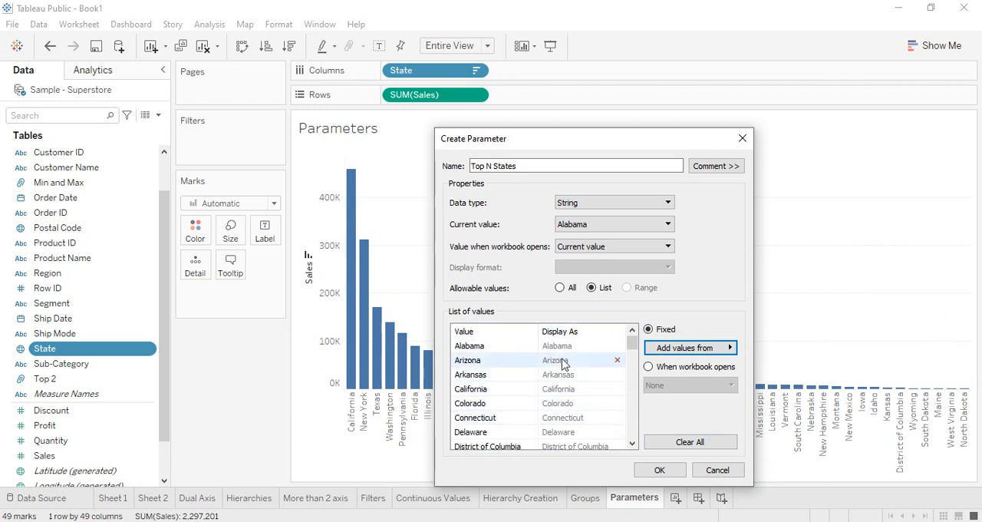
Step: Empty the list of values by switching to All and back, and refill it from the State field
click(560, 288)
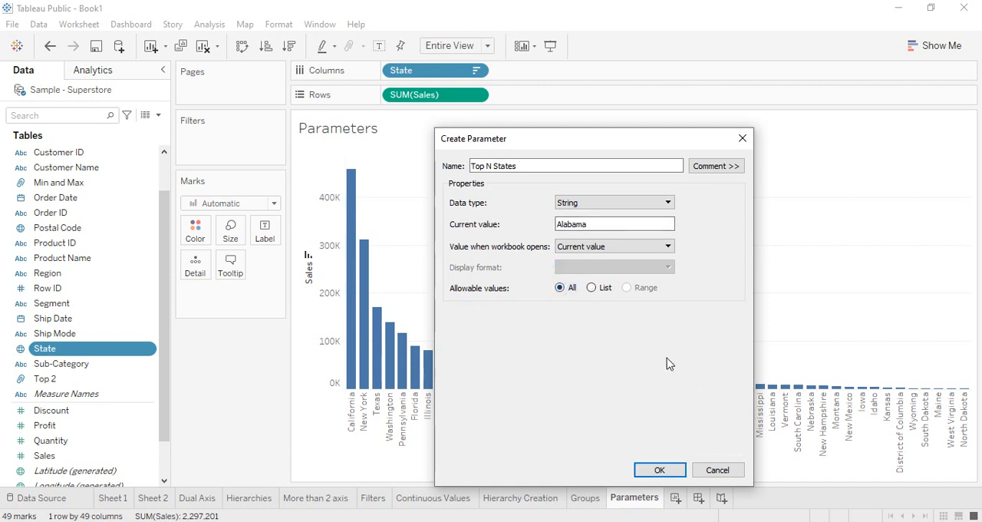
click(592, 287)
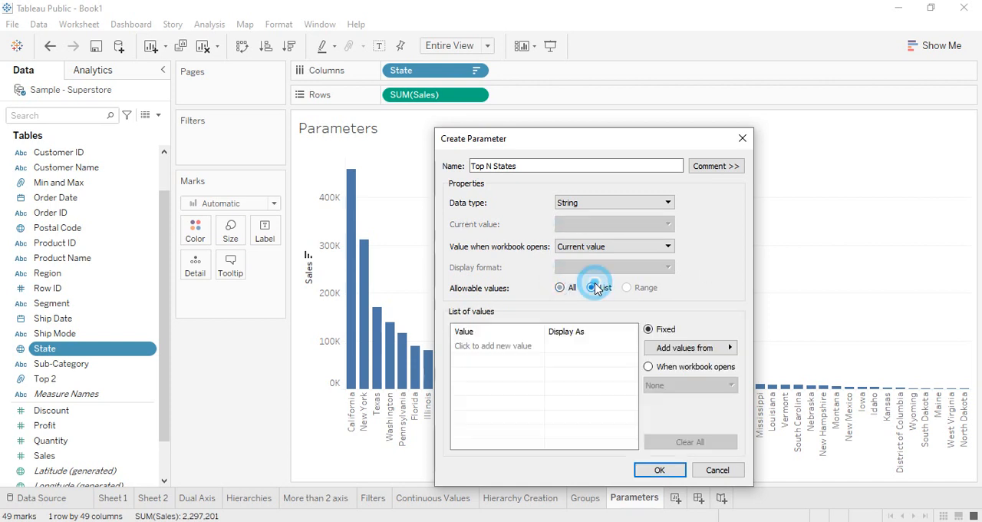
click(698, 348)
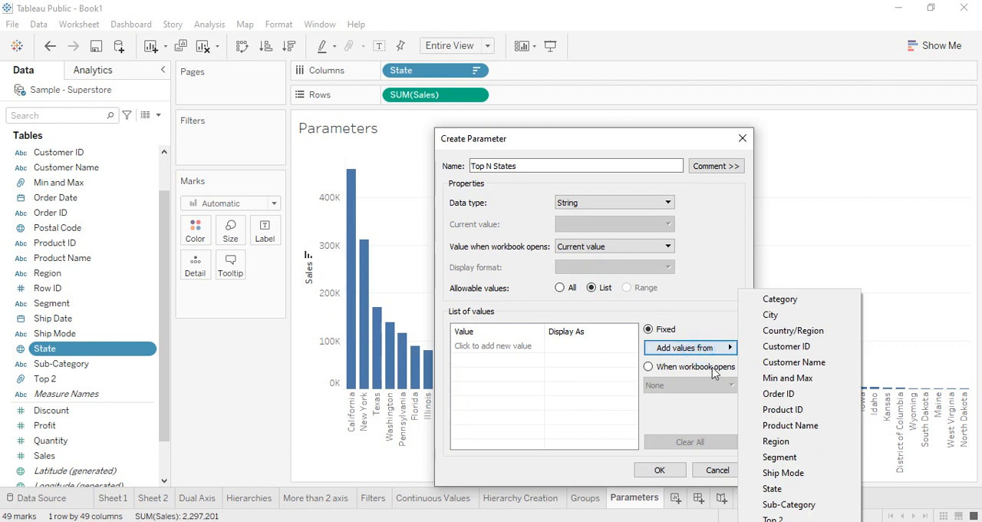
click(776, 488)
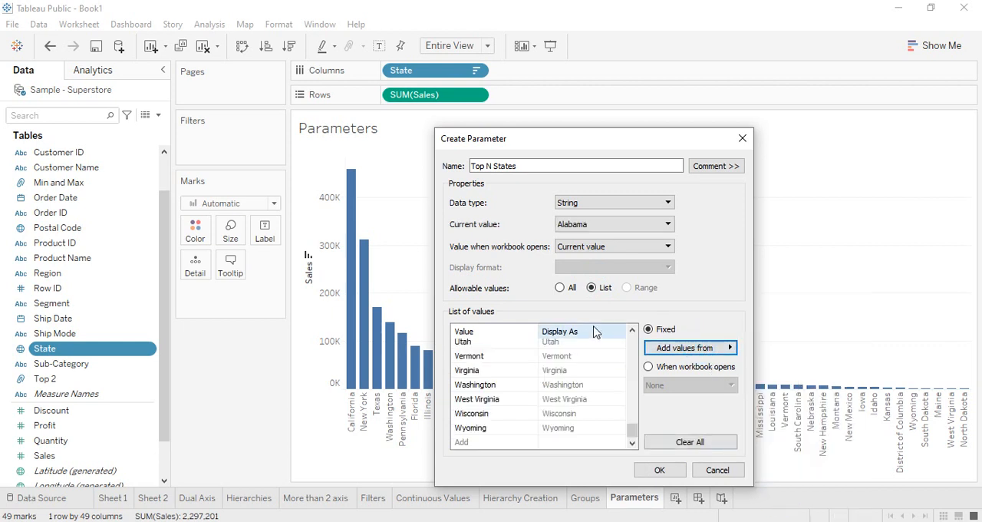
Step: Remove Wyoming, Wisconsin, West Virginia, Washington, Virginia, Vermont, Utah and Rhode Island from the parameter's list of values
click(544, 428)
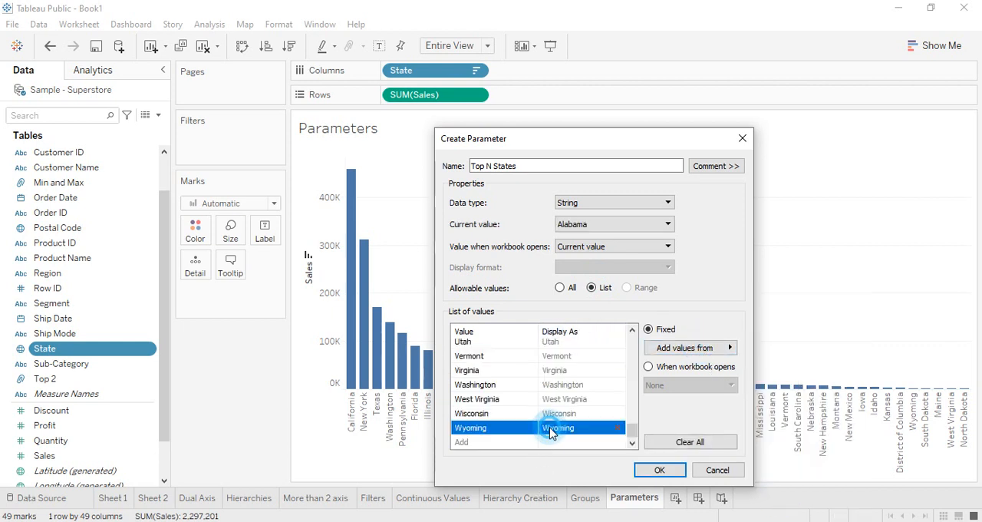
click(618, 427)
click(618, 427)
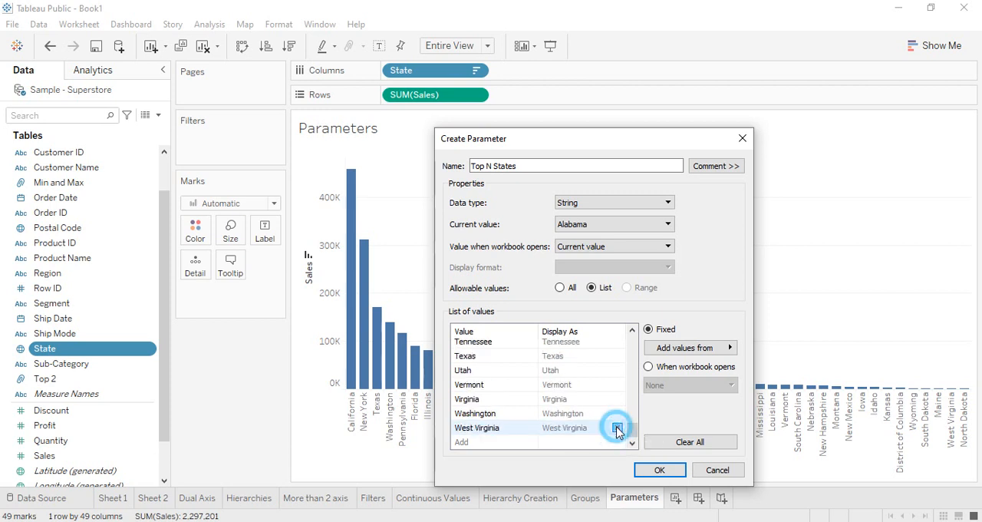
click(618, 427)
click(617, 428)
click(617, 427)
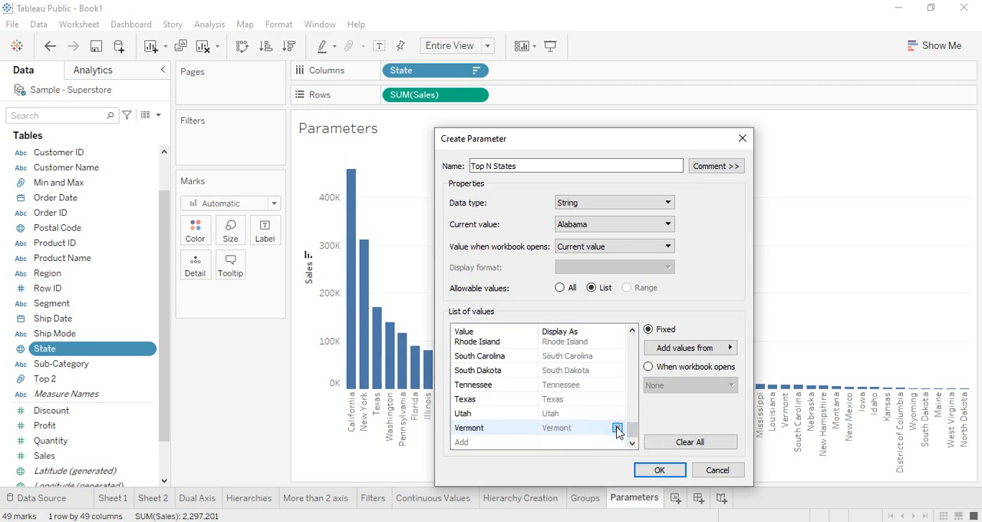
click(617, 428)
click(617, 427)
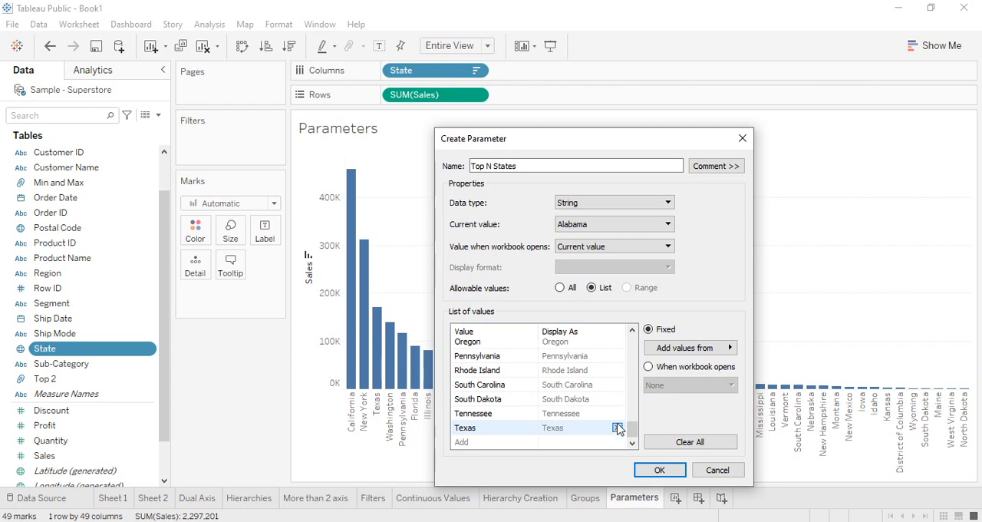
click(616, 371)
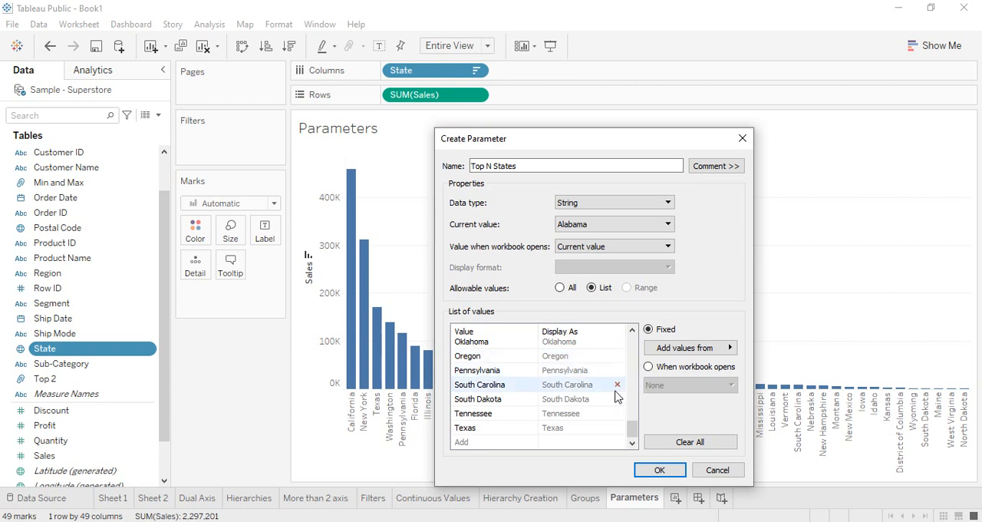
Step: Remove North Carolina, Ohio, New Mexico and New Jersey from the parameter's list of values
scroll(616, 388, up, 2)
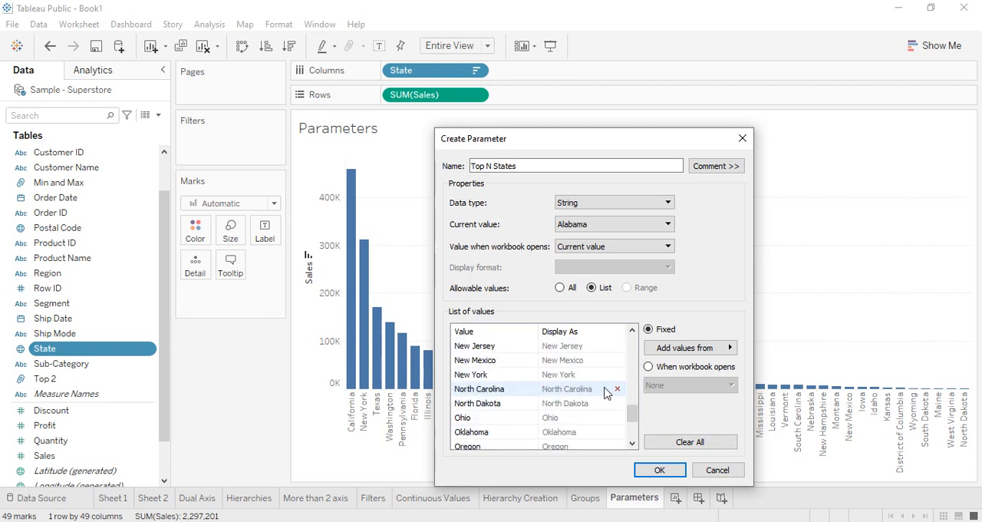
click(617, 389)
click(616, 403)
click(611, 374)
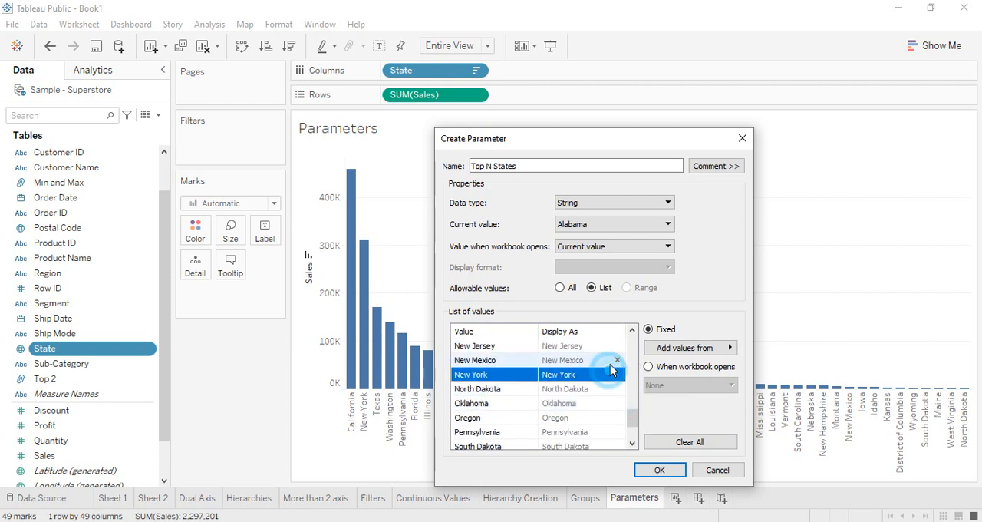
click(613, 360)
click(617, 360)
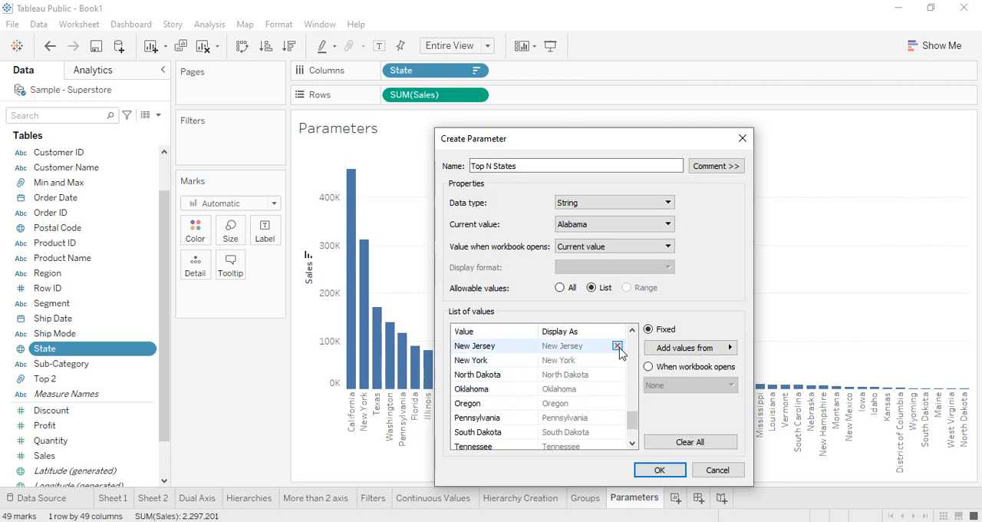
click(617, 346)
scroll(618, 373, up, 10)
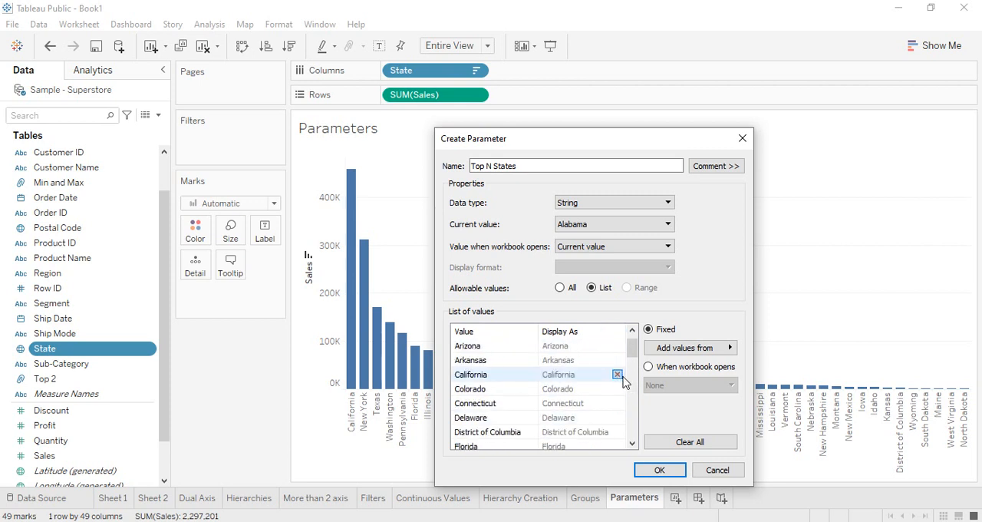
Step: Remove Arkansas, Connecticut, Delaware and District of Columbia from the parameter's list of values
click(616, 360)
click(617, 359)
click(618, 359)
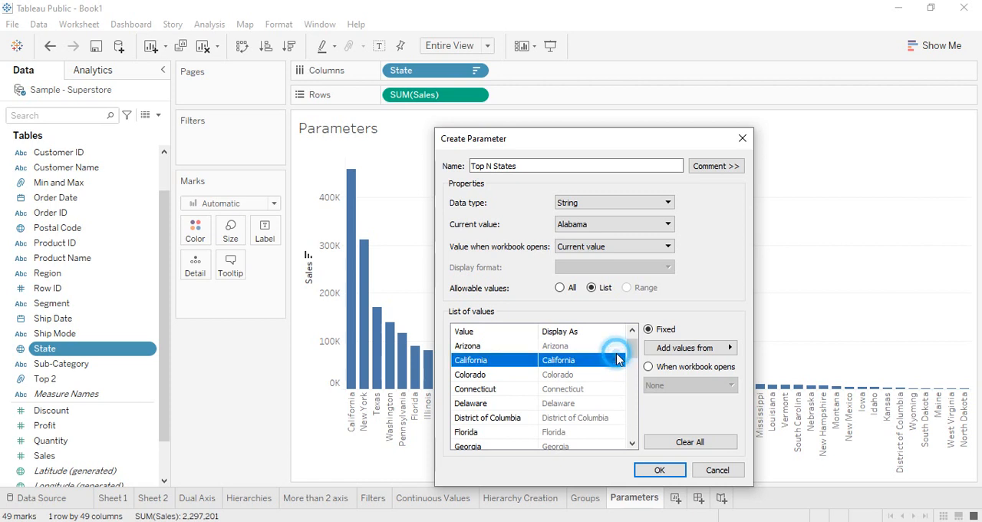
click(618, 389)
click(617, 389)
click(617, 389)
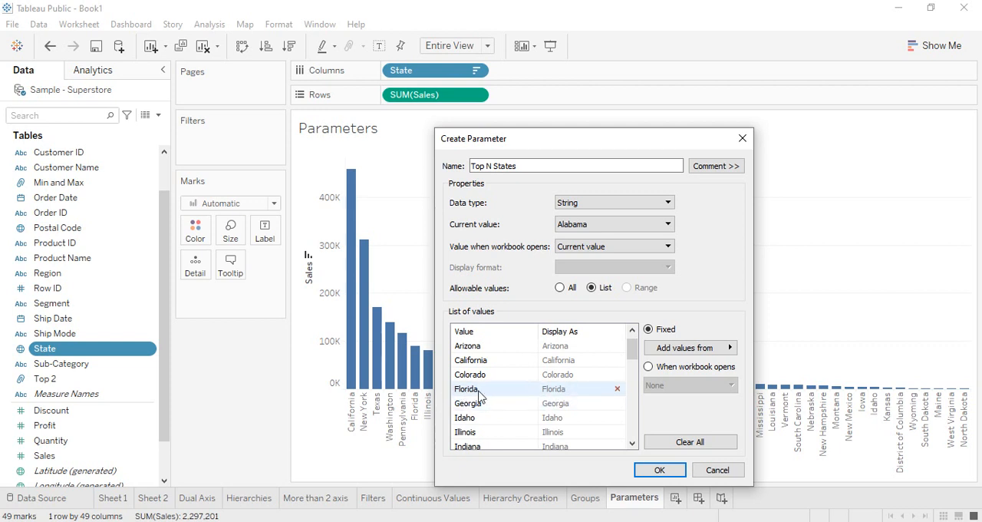
Step: Set Florida's display name to Floridaaaaaaaaaa and finish creating the Top N States parameter
click(563, 399)
click(561, 391)
click(580, 387)
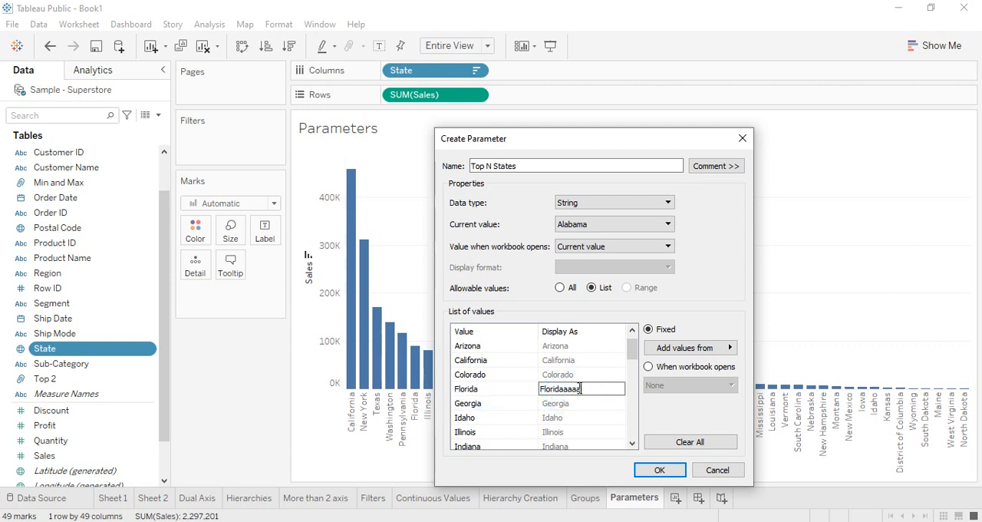
key(Return)
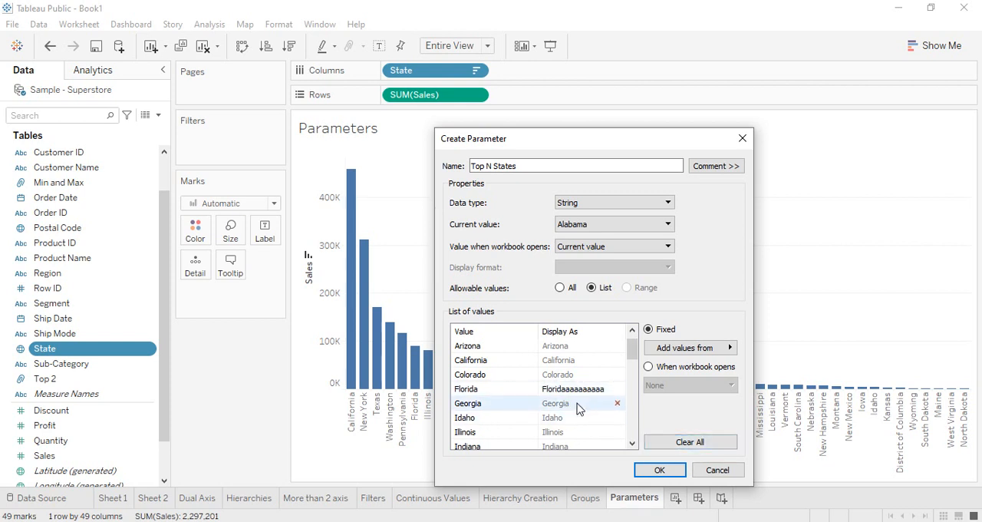
click(659, 469)
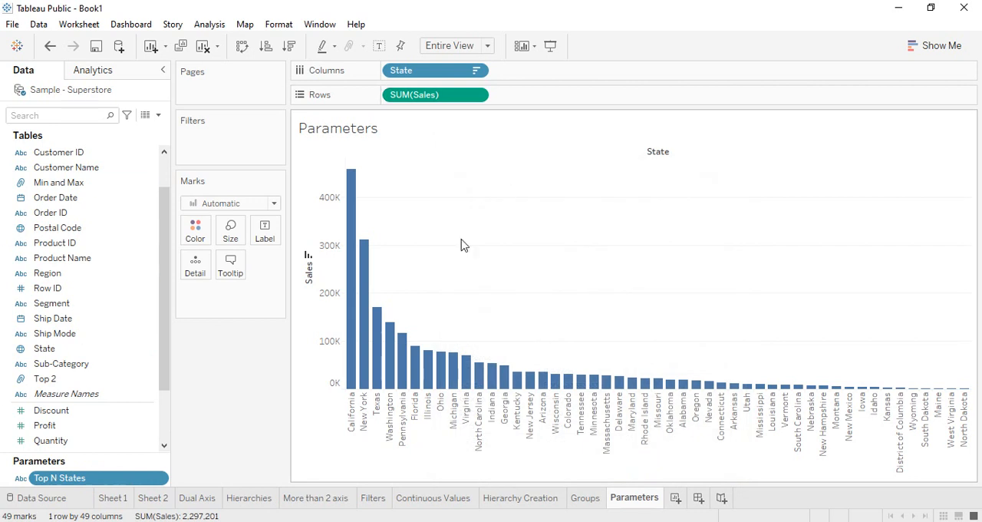
Step: Show the Top N States parameter control on the sheet and choose Floridaaaaaaaaaa as its value
right_click(61, 478)
click(99, 242)
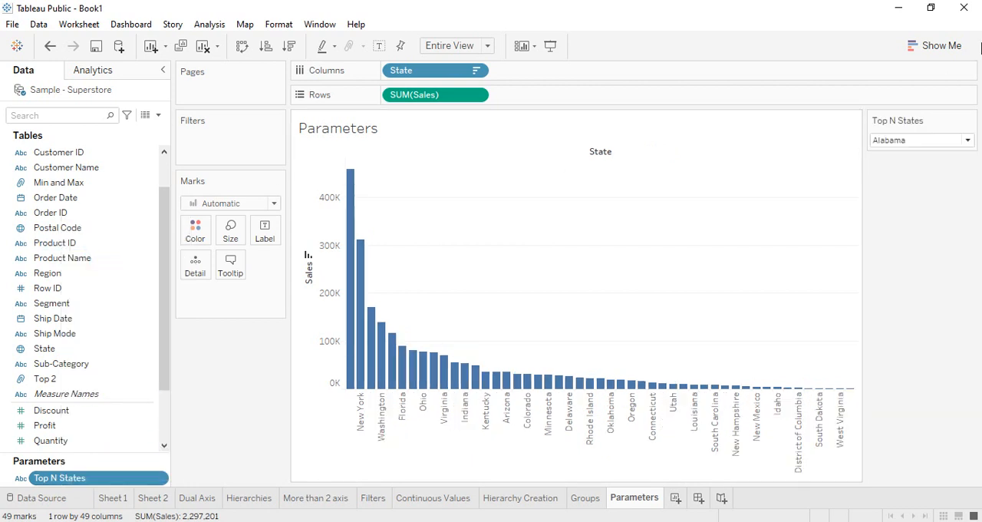
click(967, 139)
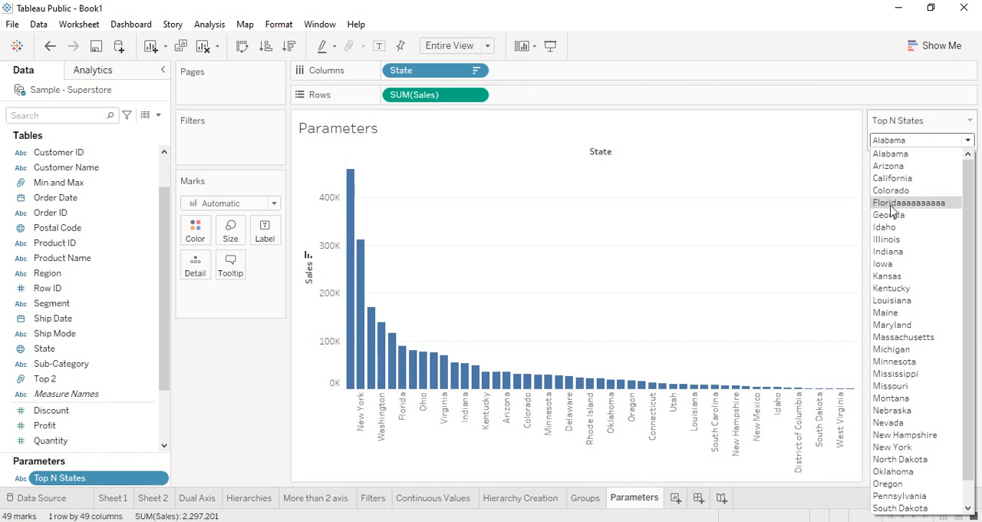
click(949, 205)
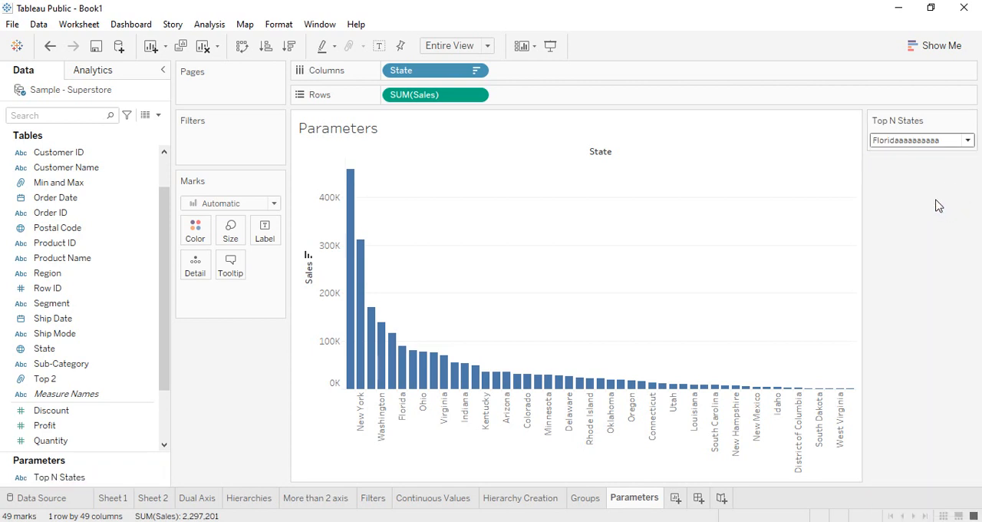
Step: Try to use the Top N States parameter as a filter and look through its available commands
click(63, 477)
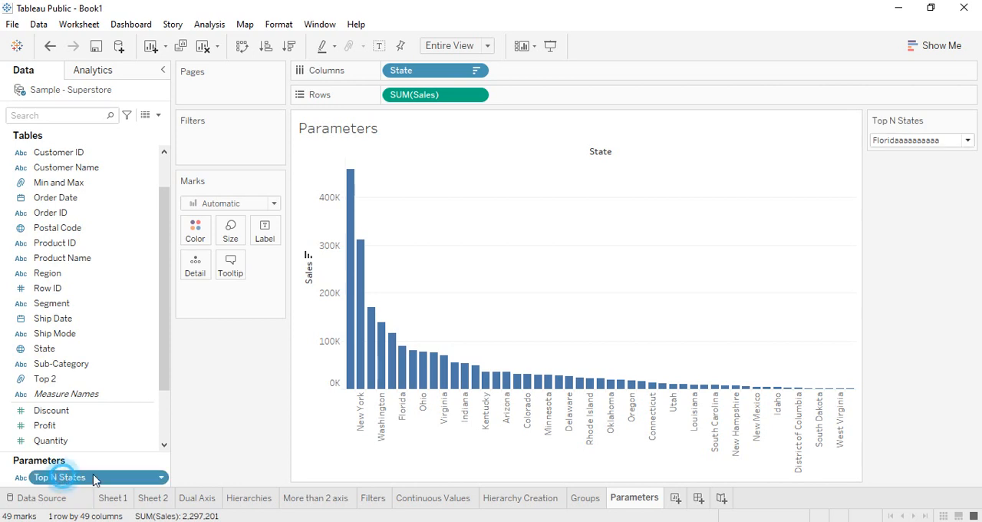
drag(94, 479, 219, 154)
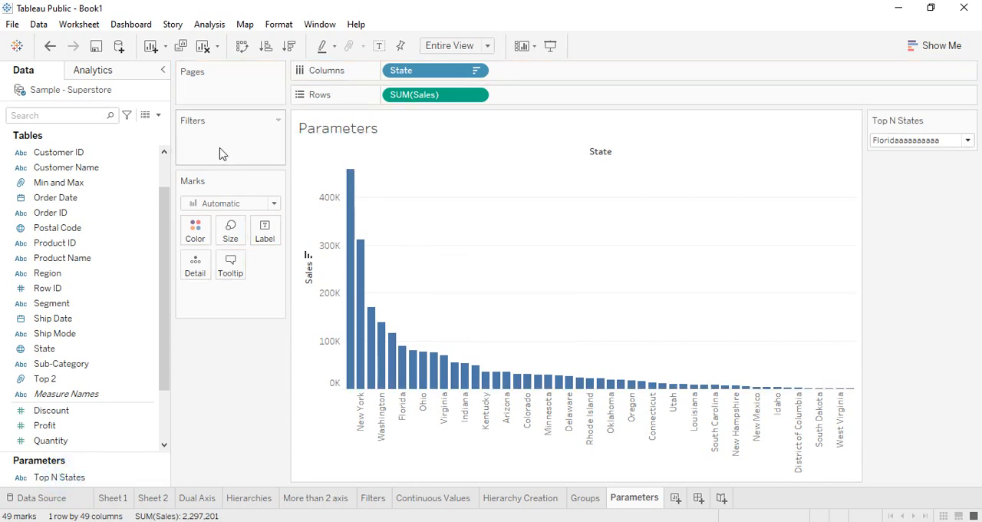
right_click(46, 477)
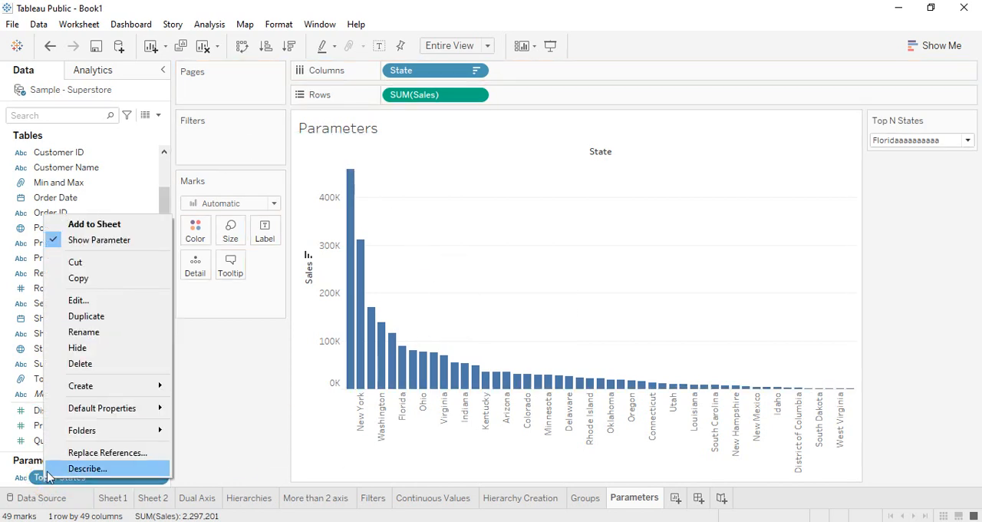
click(215, 373)
Step: Color the bars by the Top N States parameter and switch its value to Georgia and on to Indiana
drag(65, 477, 204, 240)
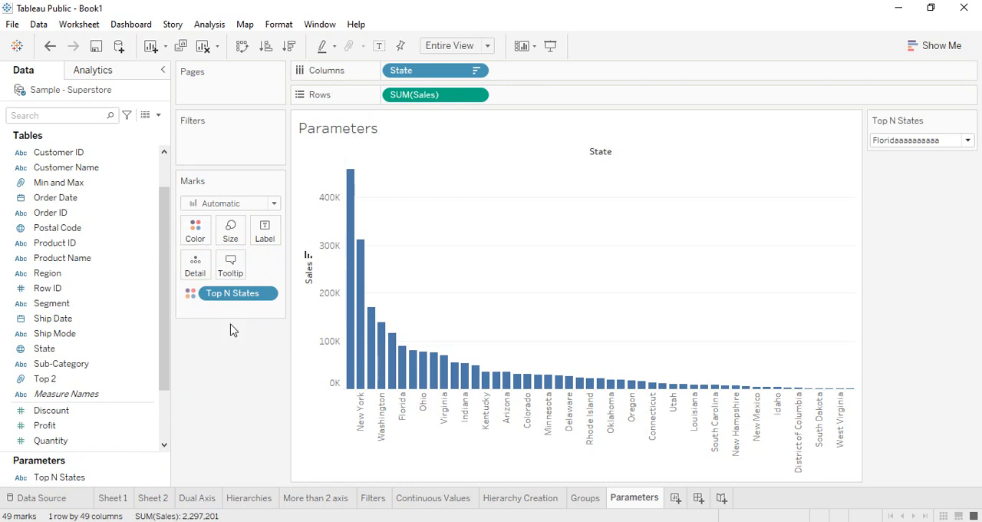
click(967, 139)
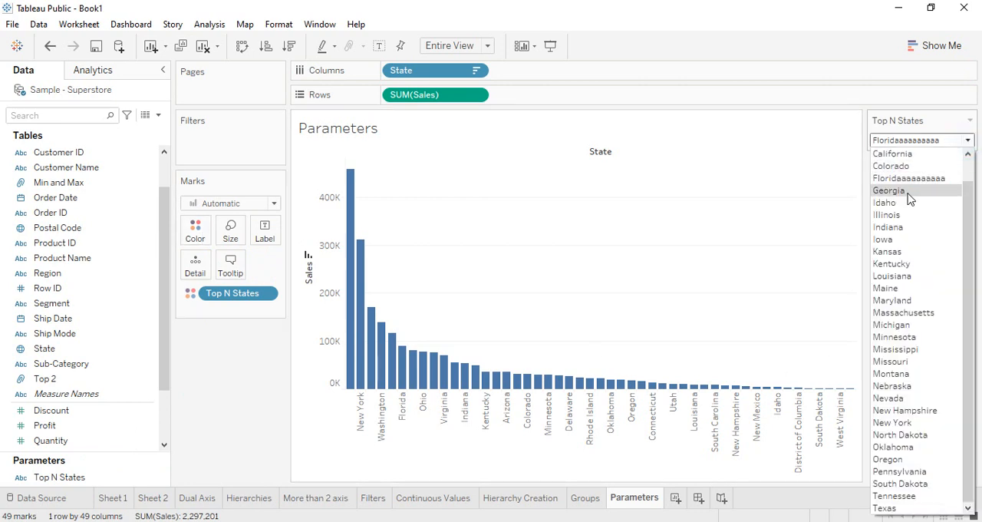
click(910, 192)
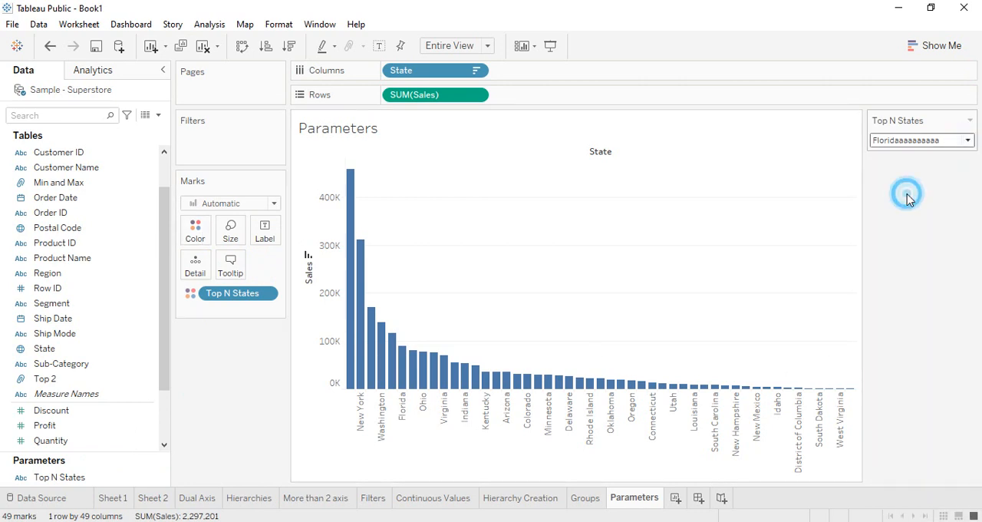
click(967, 140)
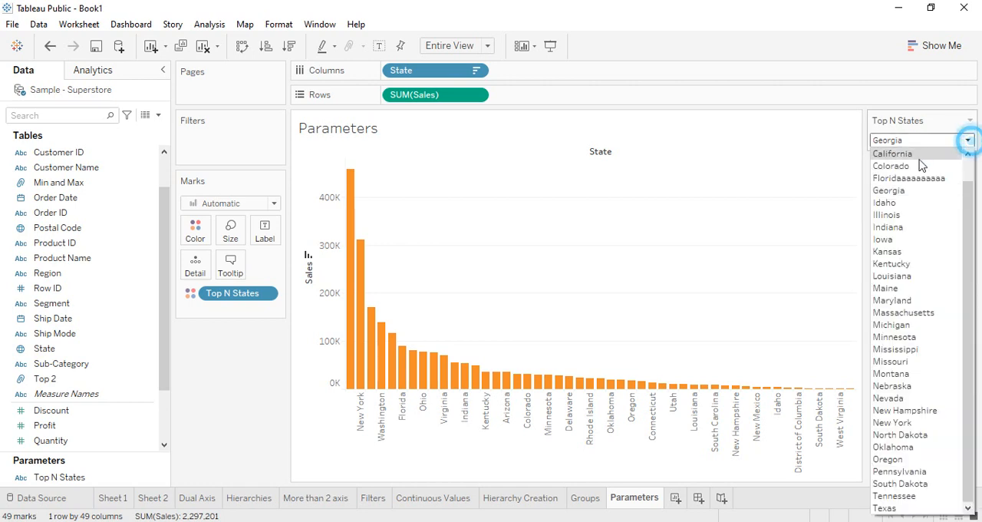
click(888, 227)
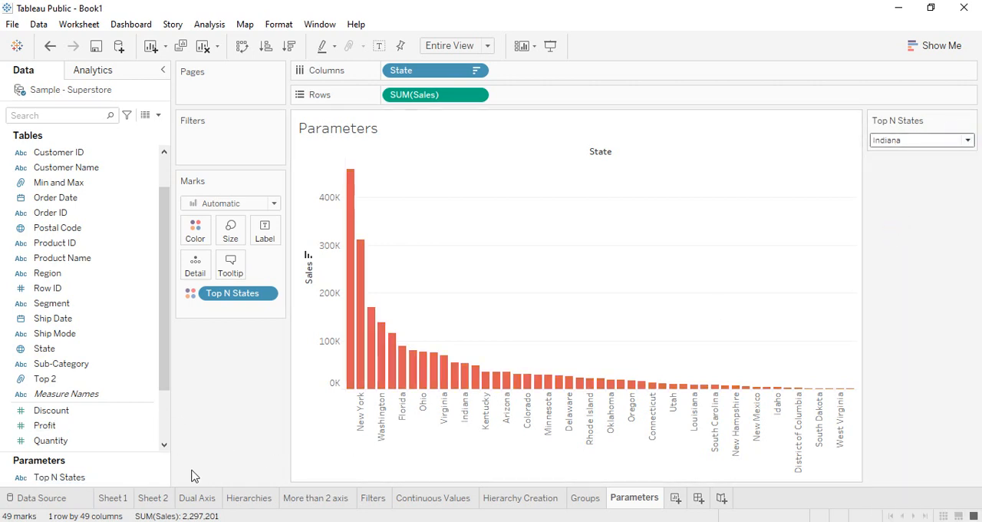
Step: Take Top N States off the bar color and set up a State filter limited to the top 10 by sum of Sales
click(88, 477)
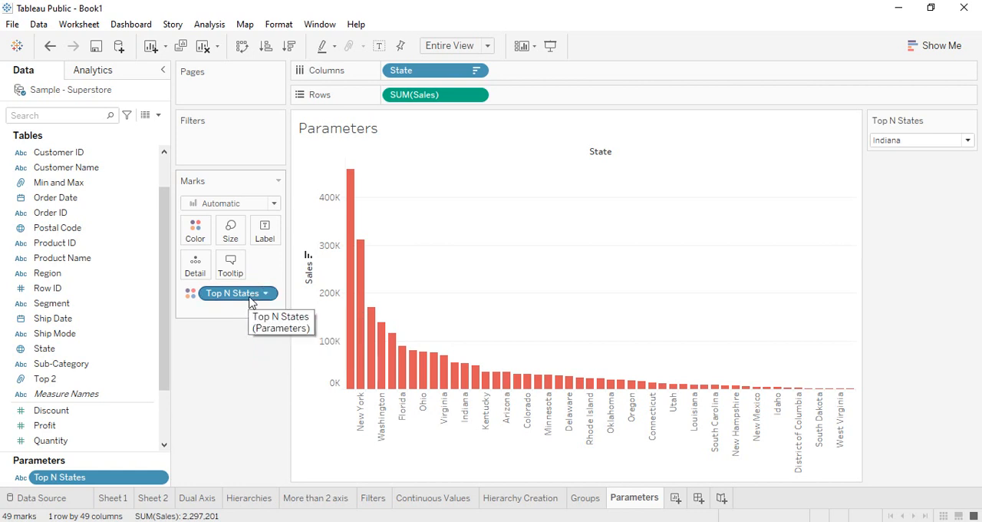
drag(255, 296, 215, 149)
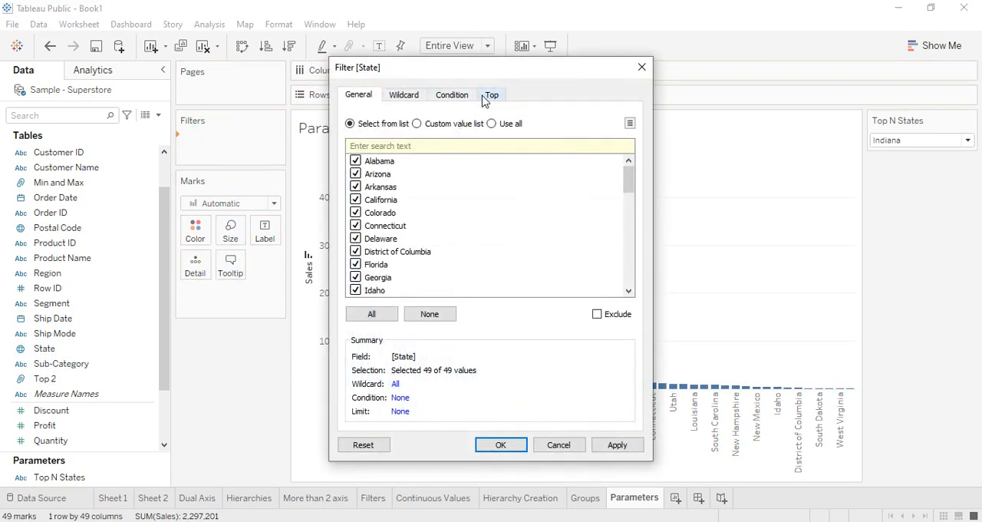
click(490, 95)
click(349, 131)
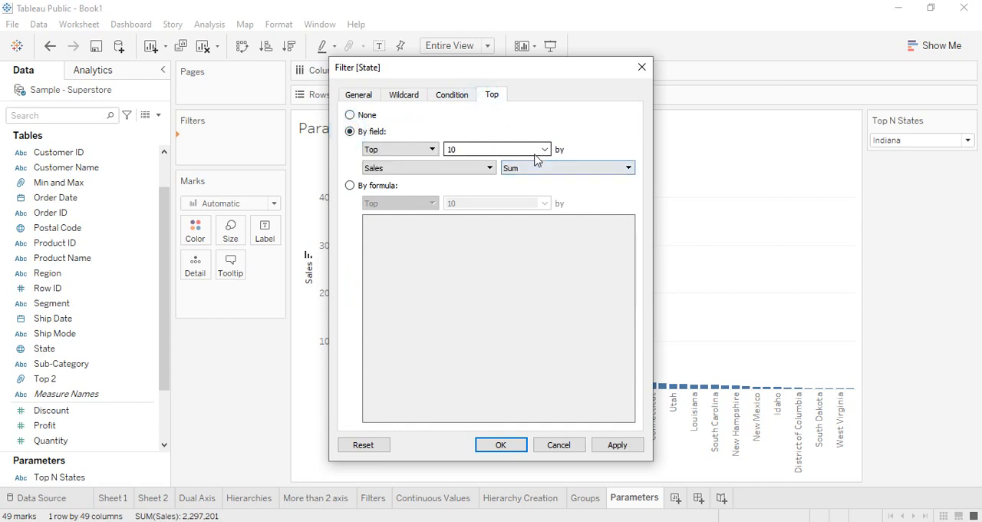
click(546, 151)
click(560, 123)
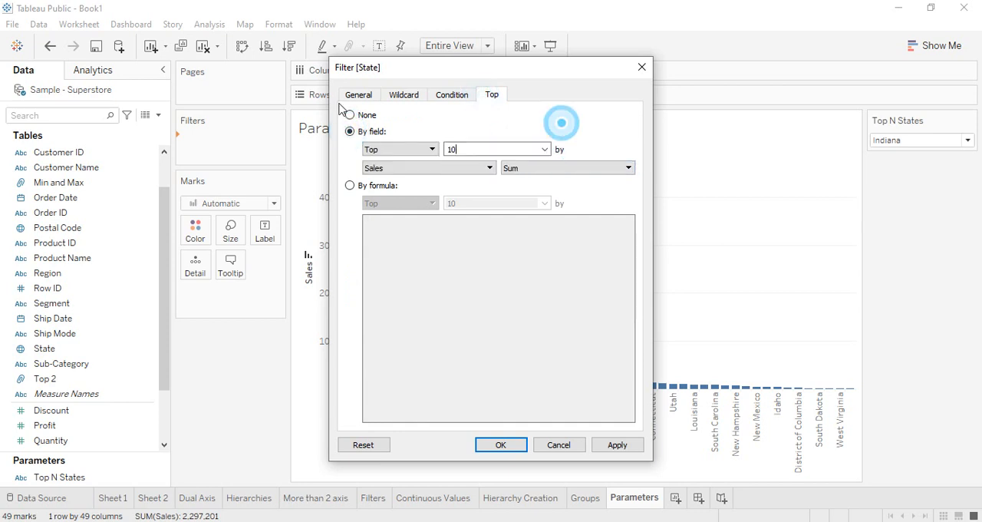
Step: Review the State filter's general, wildcard, condition and top-limit options, and close the filter without applying it
click(359, 94)
scroll(455, 257, down, 13)
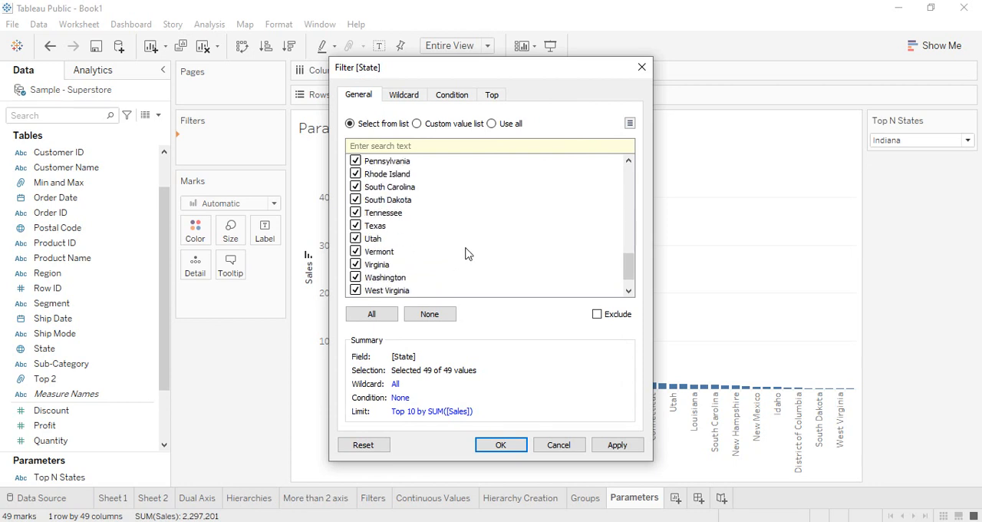
scroll(467, 252, up, 4)
scroll(467, 253, up, 9)
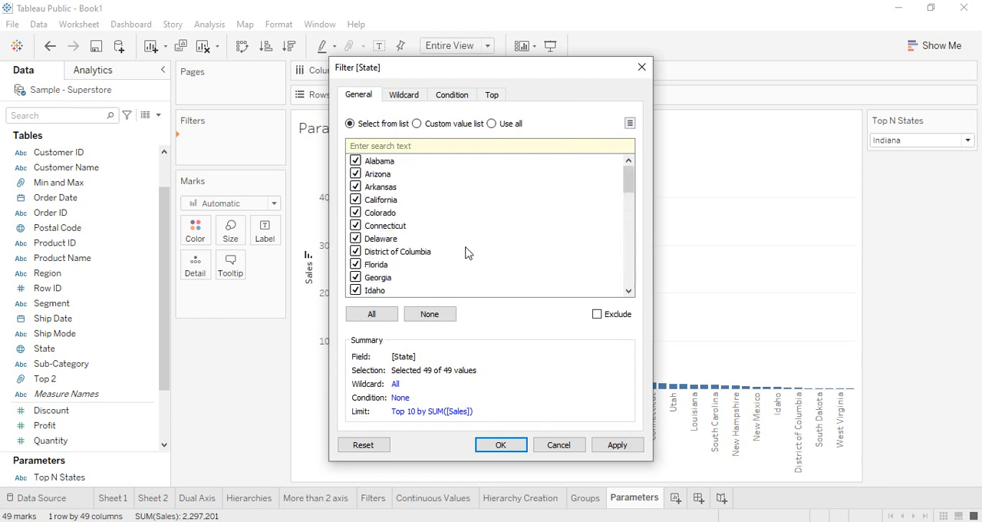
click(441, 125)
click(512, 123)
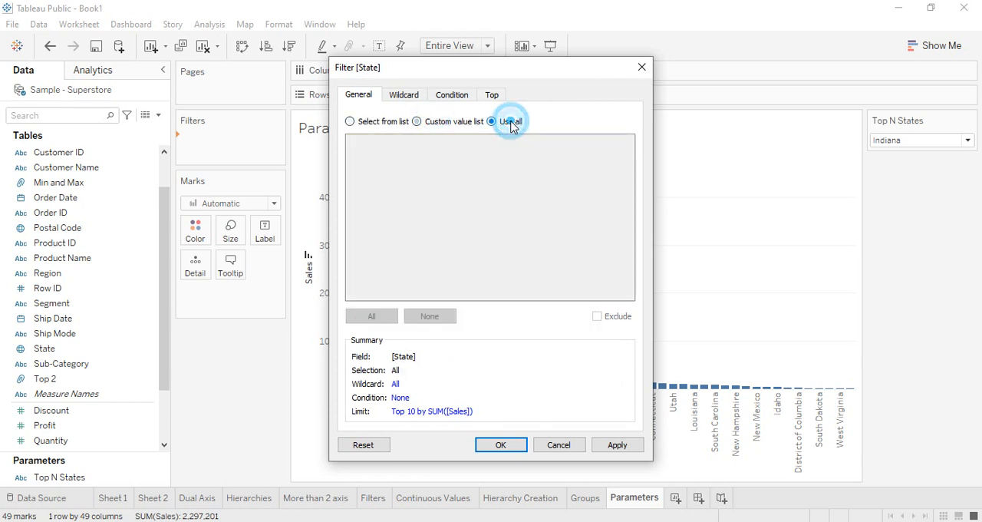
click(460, 121)
click(405, 94)
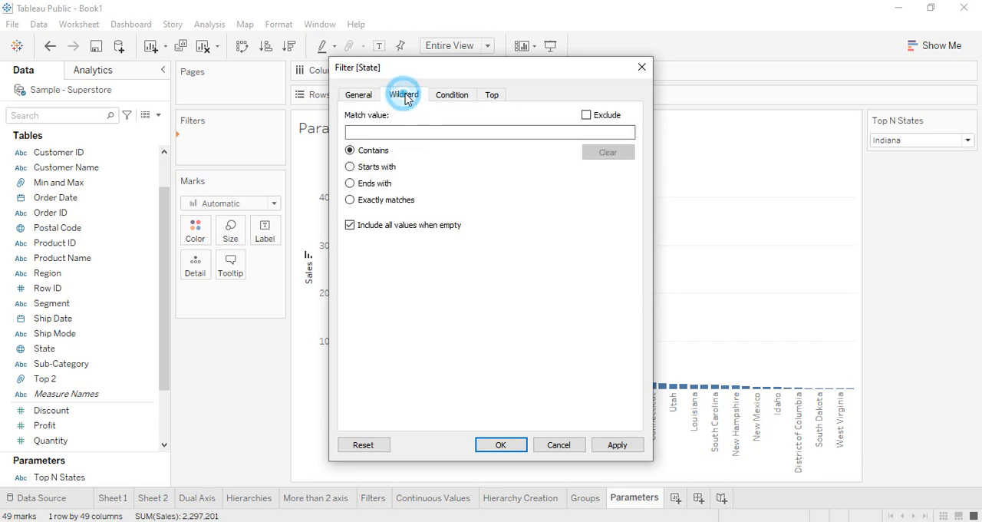
click(452, 94)
click(492, 95)
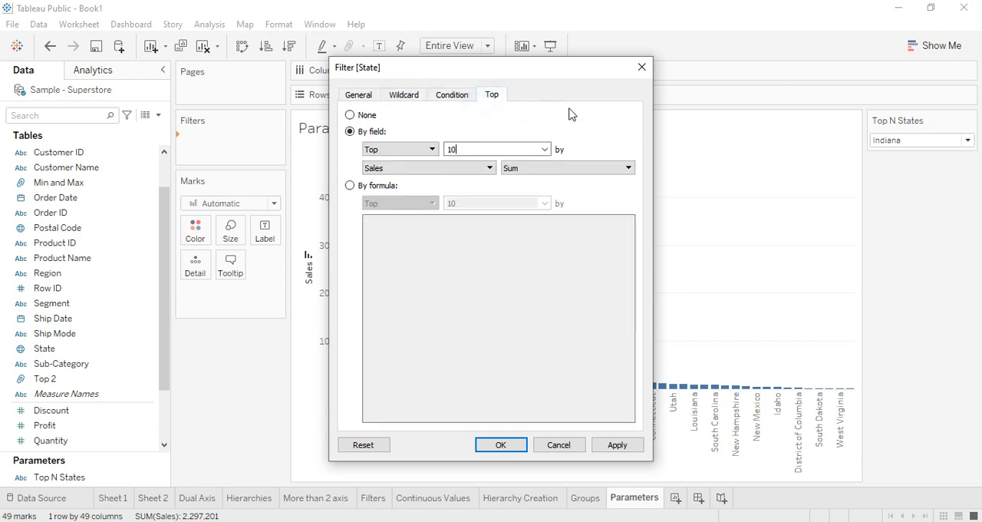
click(642, 67)
click(321, 318)
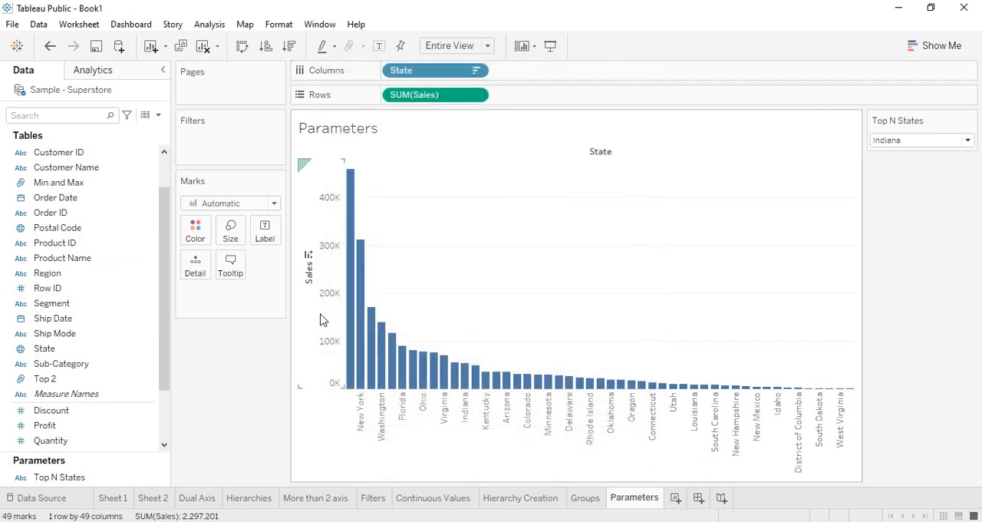
Step: Clear the Parameters sheet and place State on columns
click(203, 45)
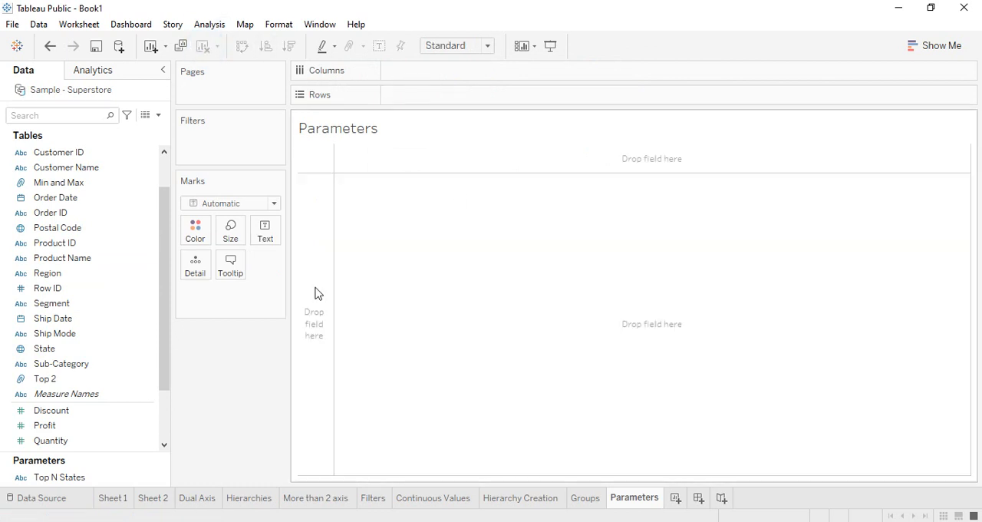
click(90, 378)
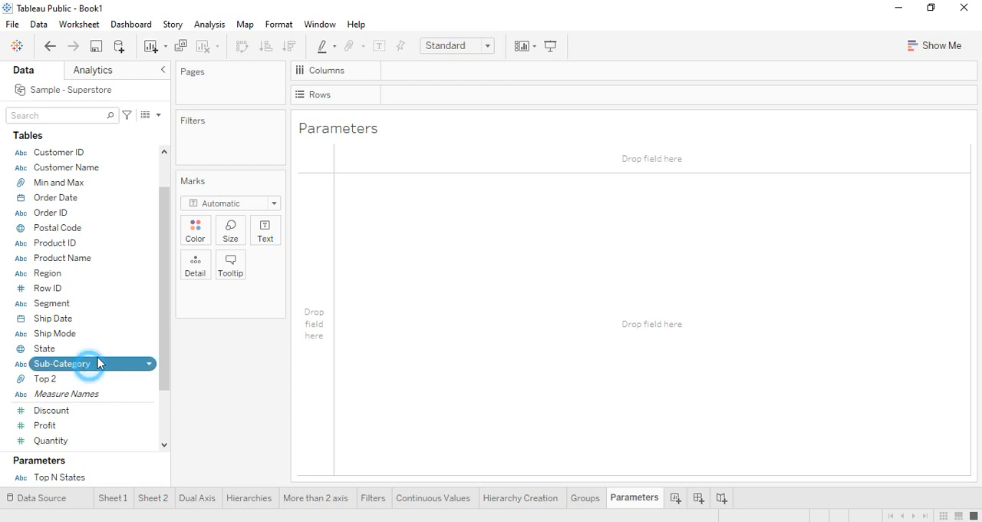
drag(95, 359, 52, 360)
drag(46, 349, 414, 72)
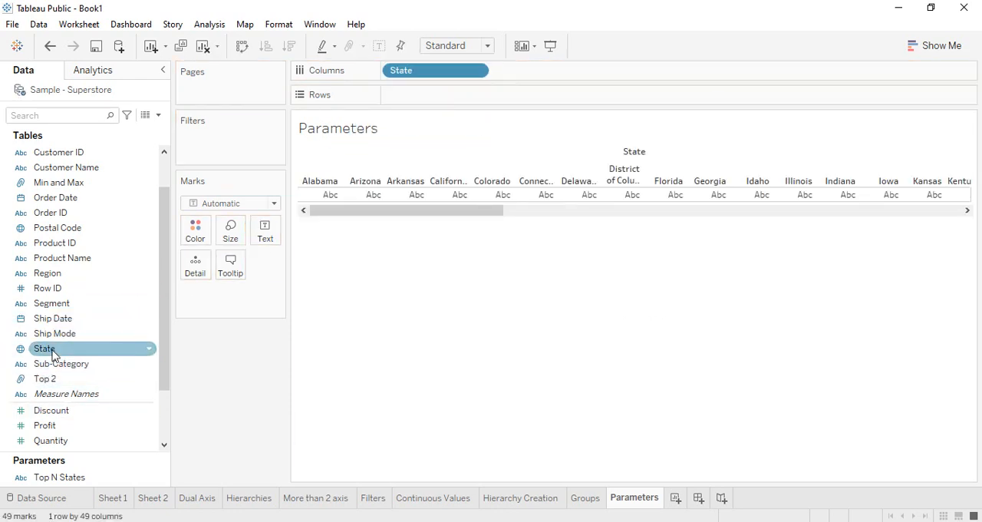
Step: Place Sales on rows as a sum and sort the states in descending order of sales
scroll(80, 429, down, 2)
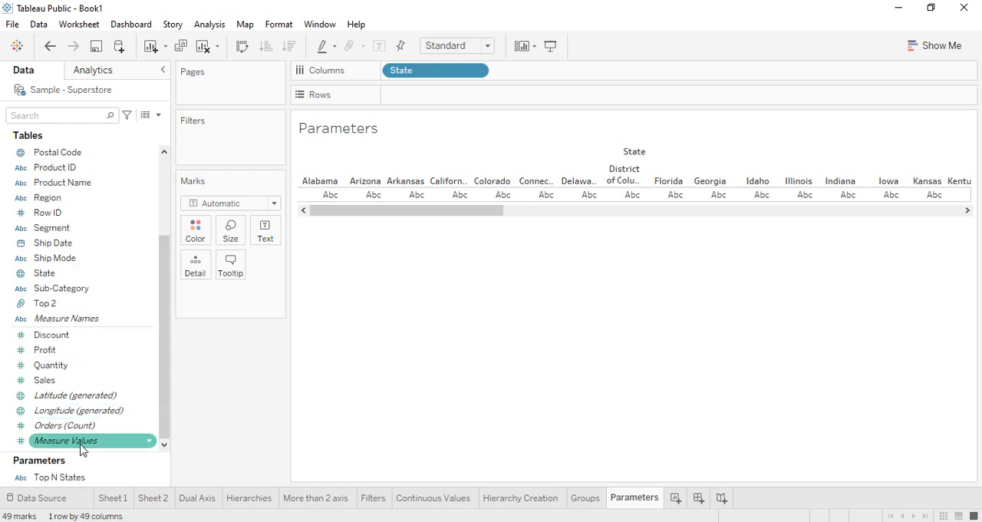
drag(53, 380, 412, 97)
click(294, 46)
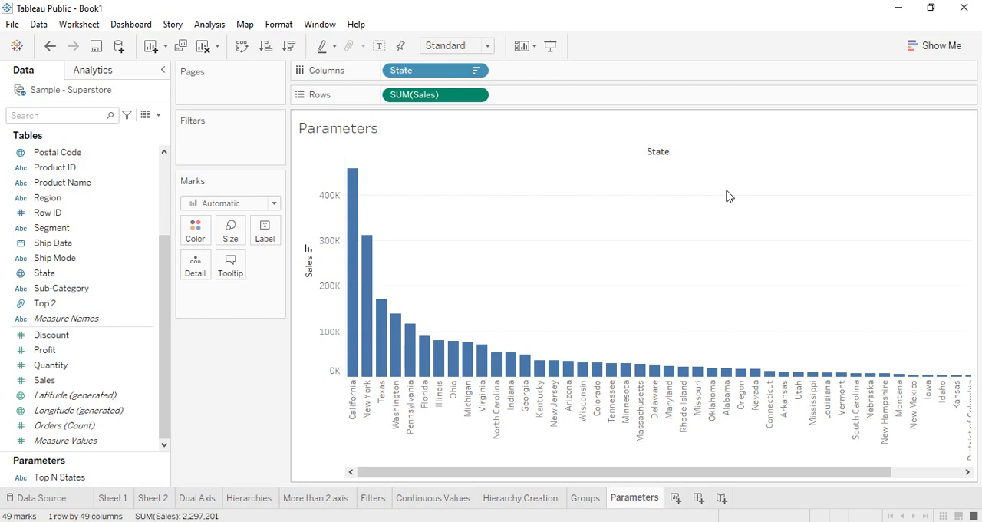
Step: Add a State filter limited by field to the top states by sum of Sales, using a new parameter for the number of states
click(46, 277)
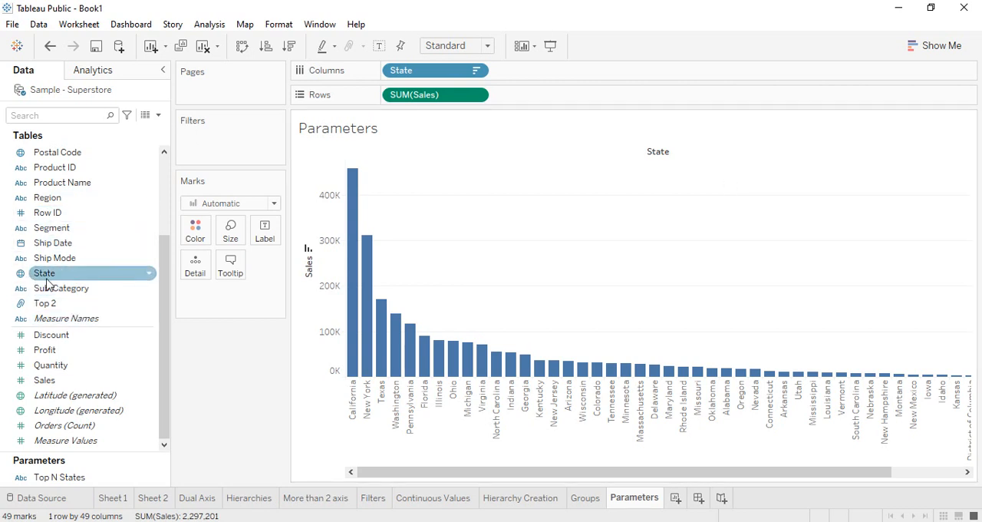
mouse_move(47, 284)
mouse_down()
mouse_move(179, 212)
mouse_move(195, 143)
mouse_up()
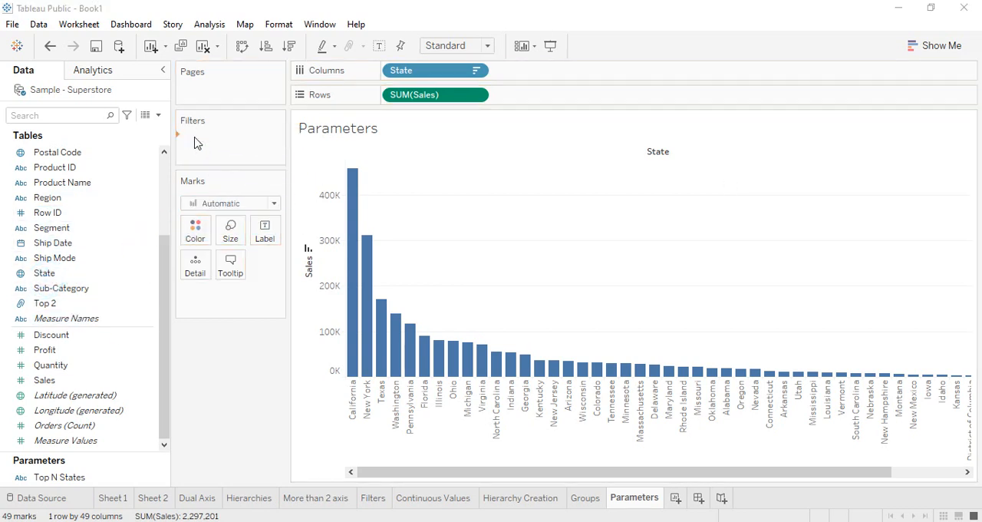
click(492, 95)
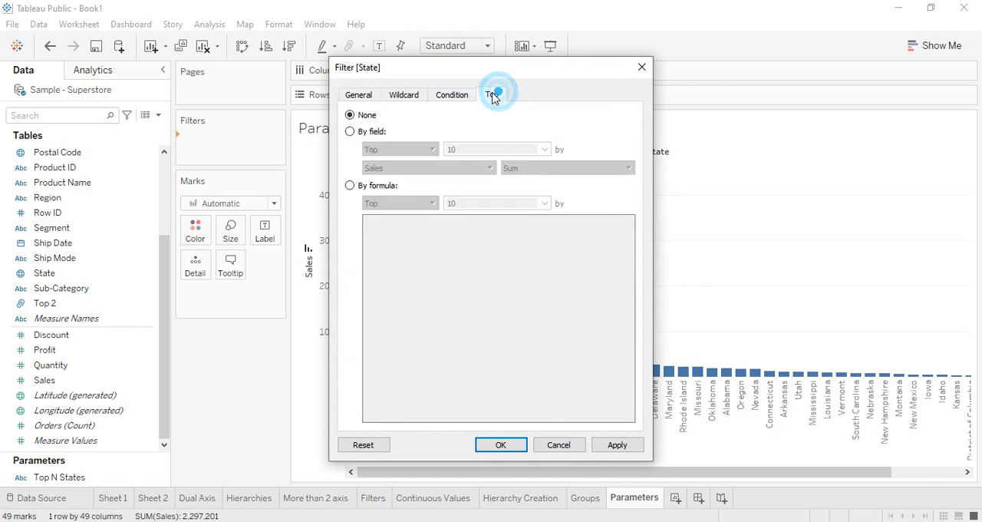
click(354, 131)
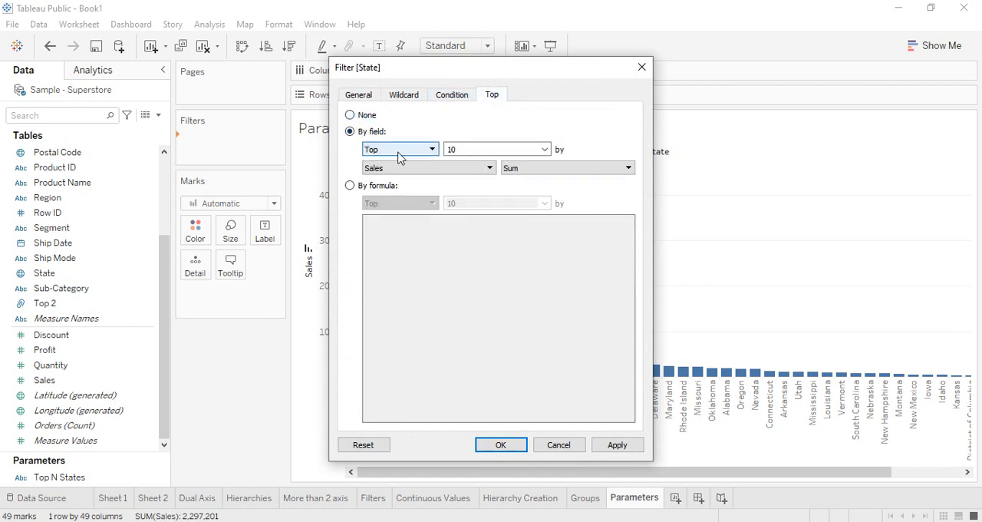
click(545, 149)
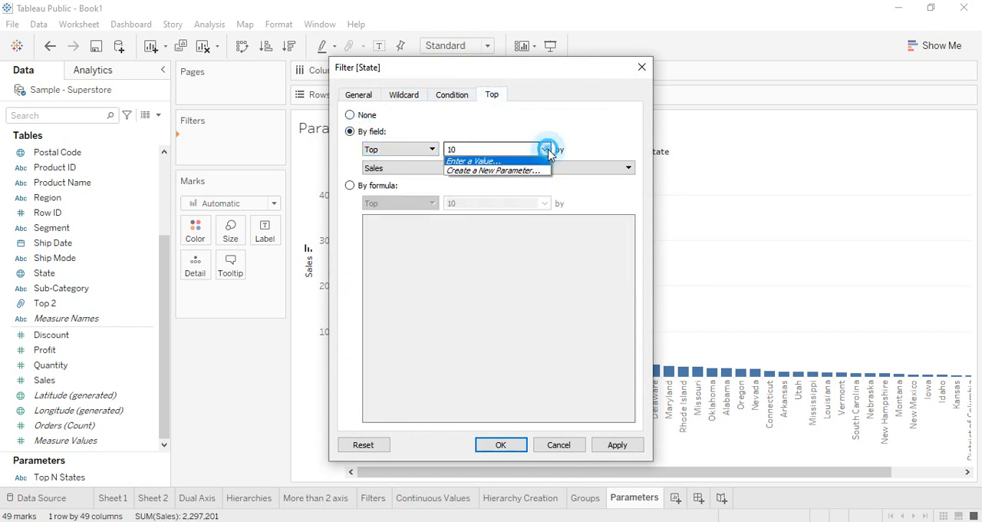
click(477, 169)
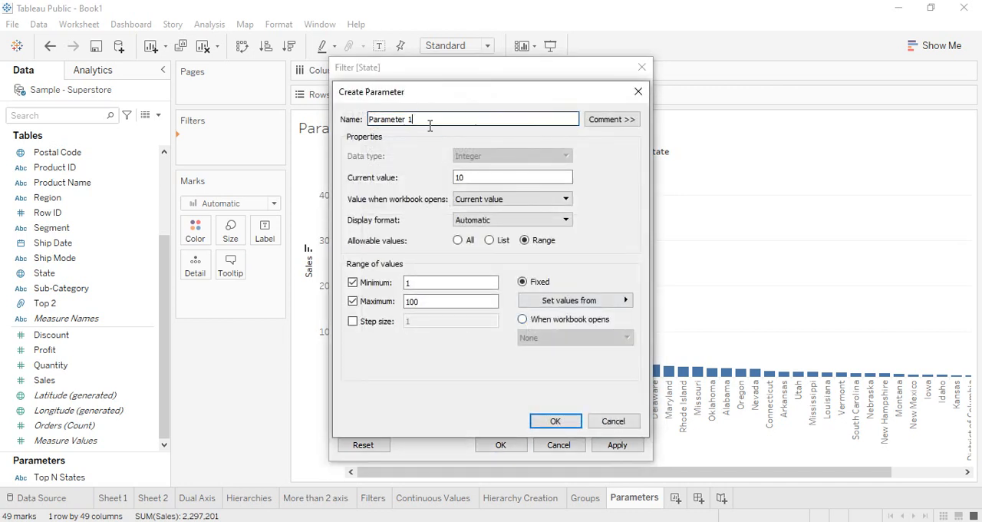
Step: Name the parameter Top N States by Sales, set its maximum to 49, and apply the State filter
text(Top N States by Sales)
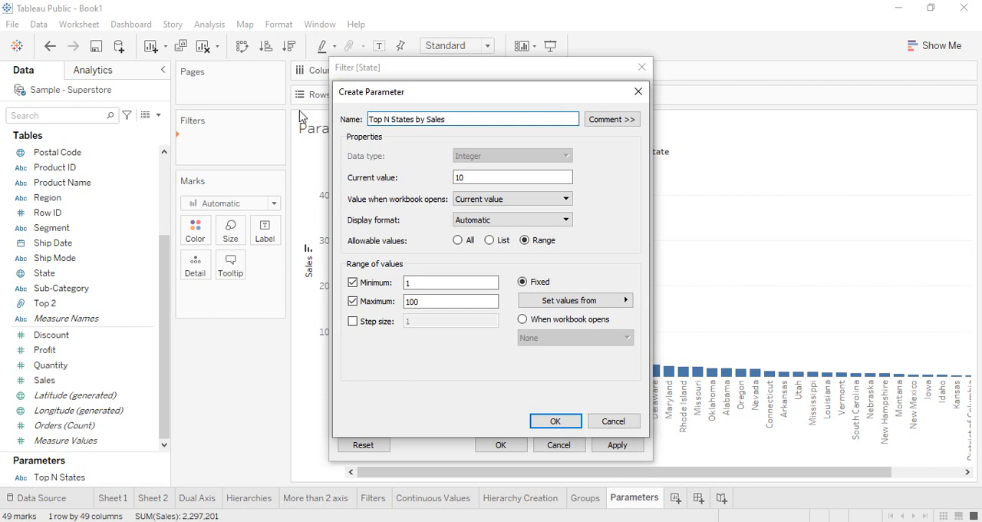
double_click(485, 176)
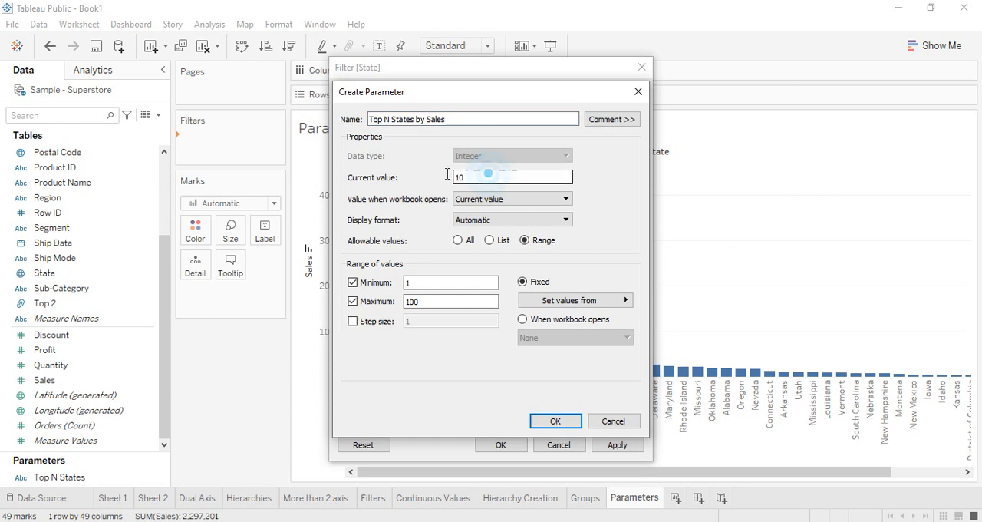
click(596, 185)
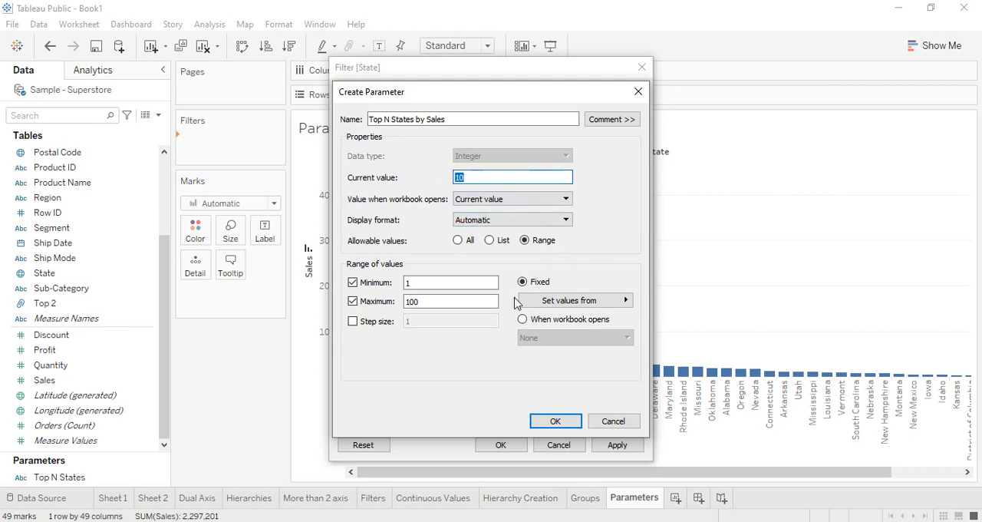
click(414, 283)
double_click(421, 300)
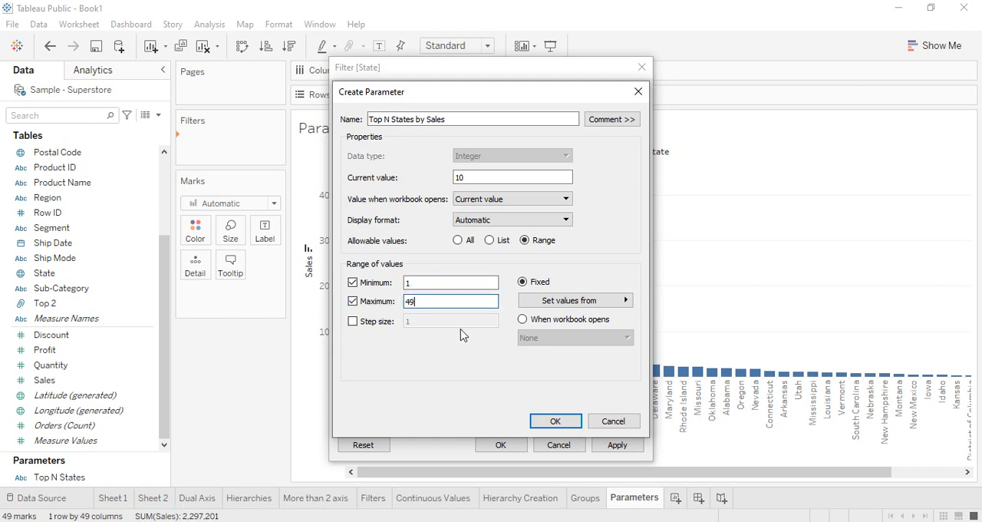
click(568, 418)
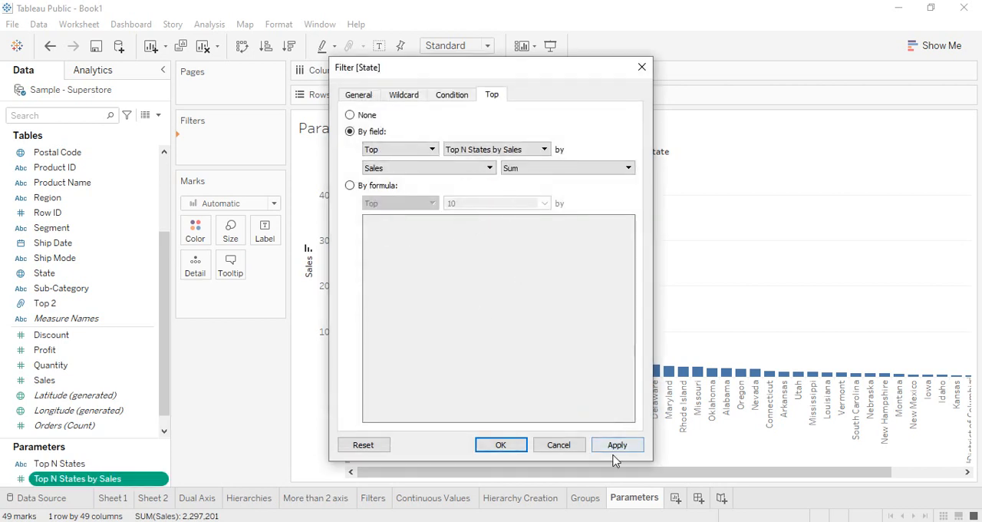
click(522, 445)
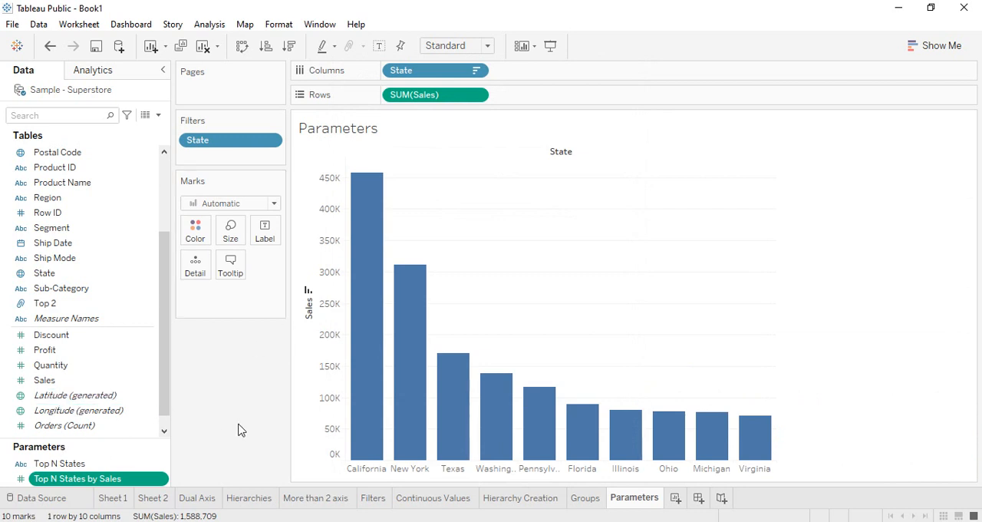
Step: Delete the old Top N States parameter from the data source
click(68, 462)
right_click(68, 462)
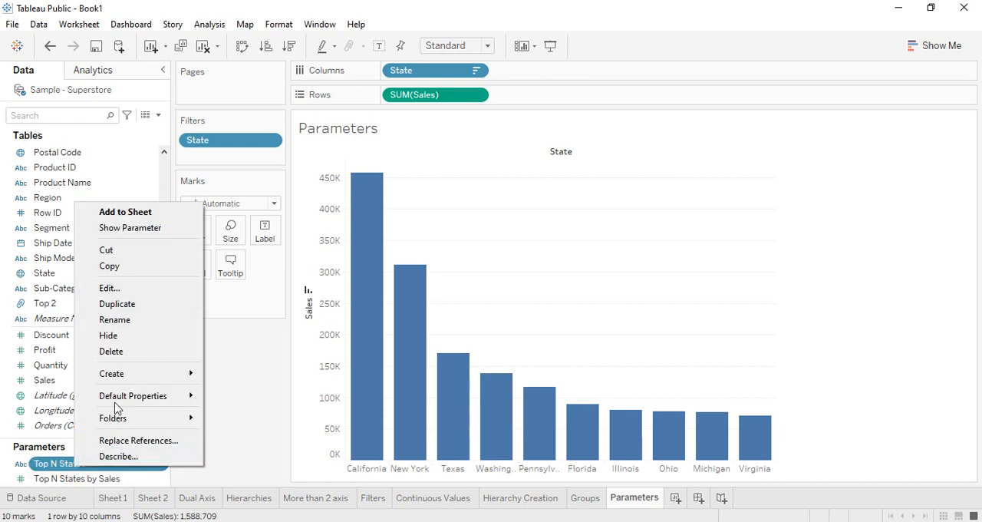
click(123, 349)
Step: Show the control for the Top N States by Sales parameter beside the chart
click(92, 483)
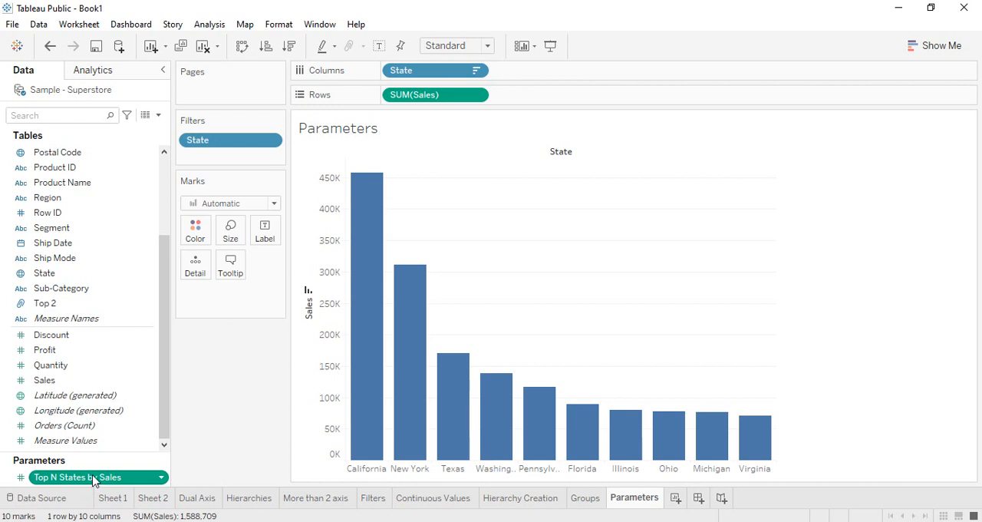
right_click(92, 477)
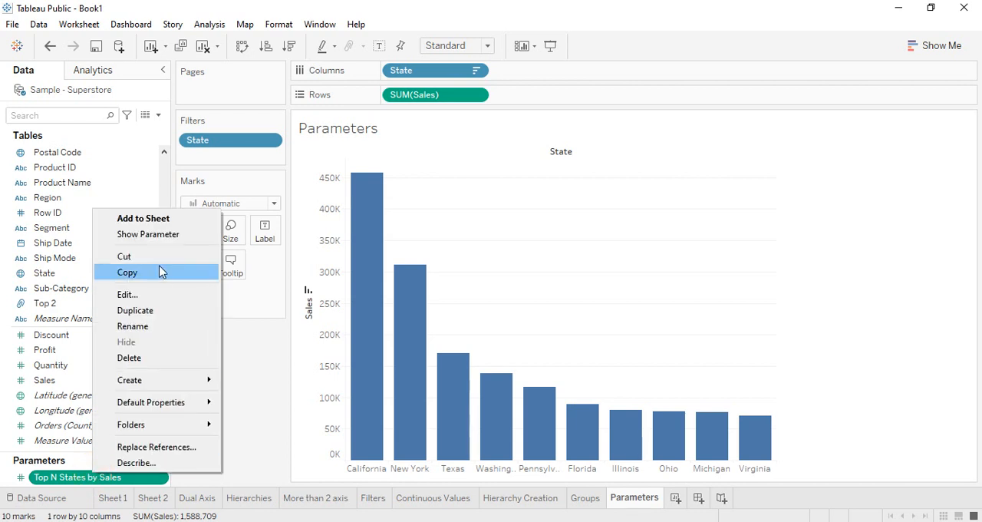
click(169, 234)
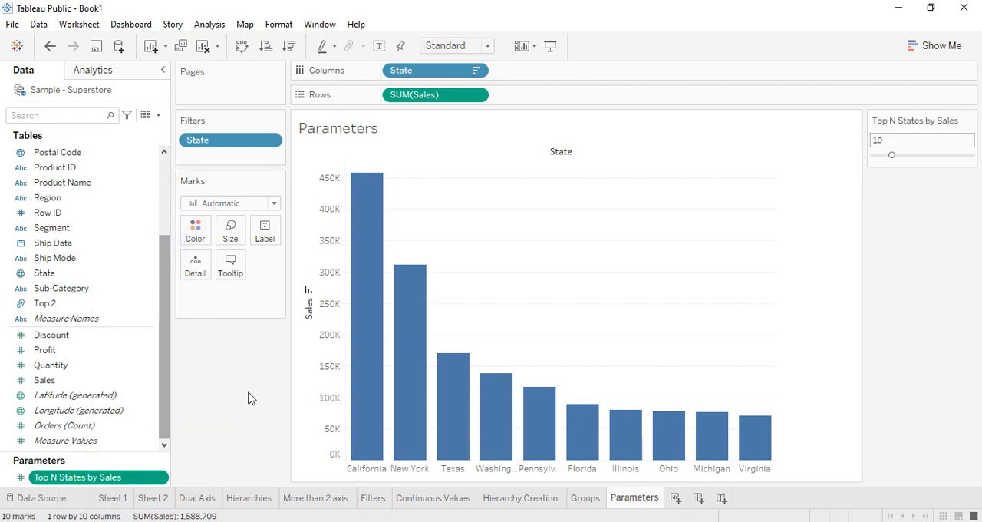
Step: Try the Top N States by Sales slider at 22, 49, 3 and 16 states
click(918, 156)
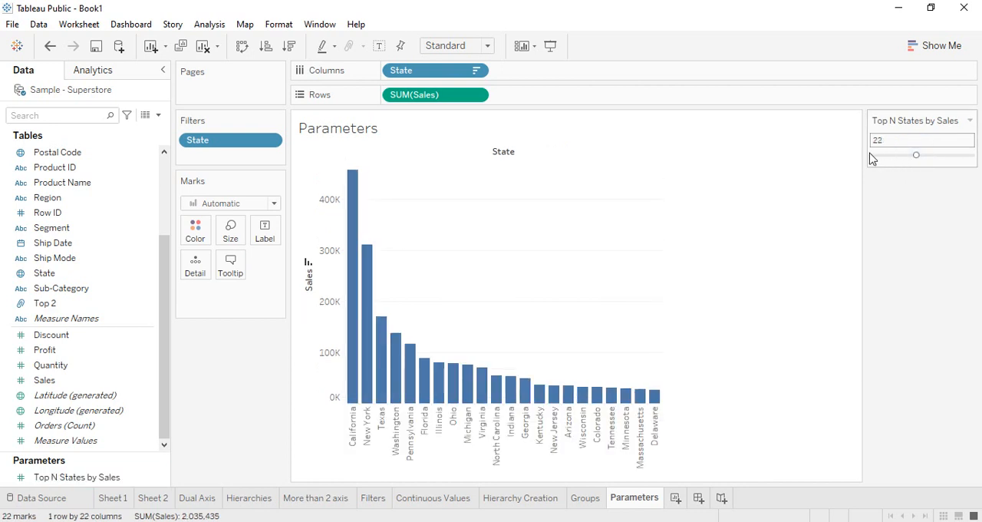
click(972, 155)
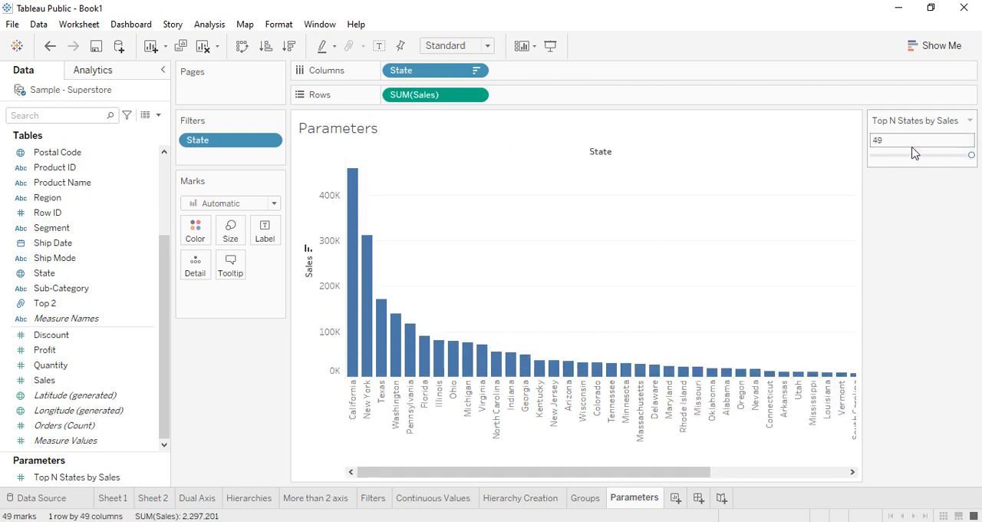
drag(955, 157, 877, 156)
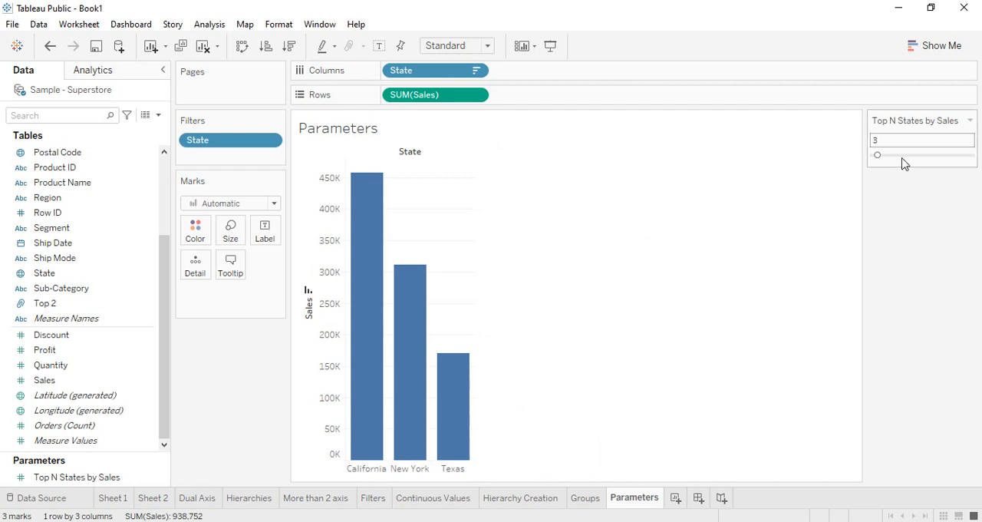
click(901, 156)
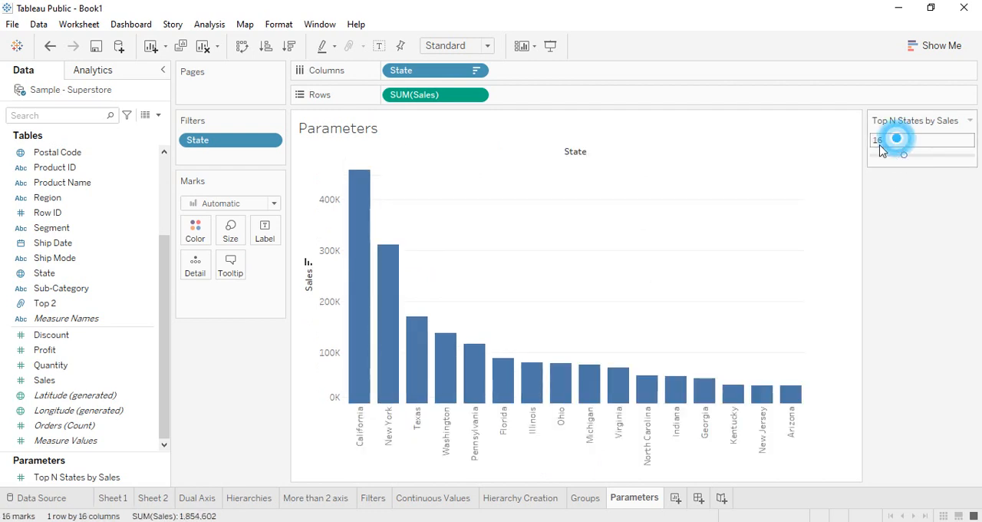
Step: Switch the Top N States by Sales control to Type In mode and try a value of 700
click(969, 121)
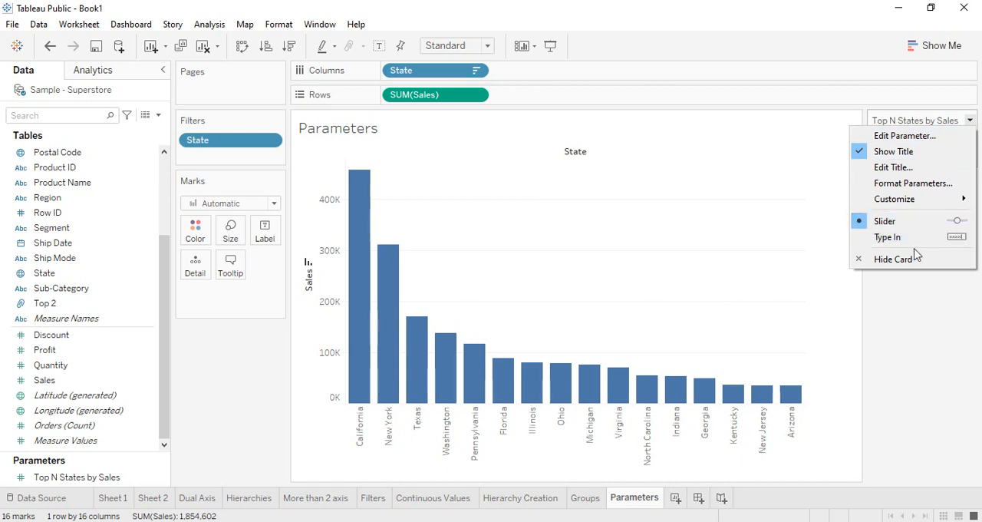
click(894, 238)
double_click(888, 140)
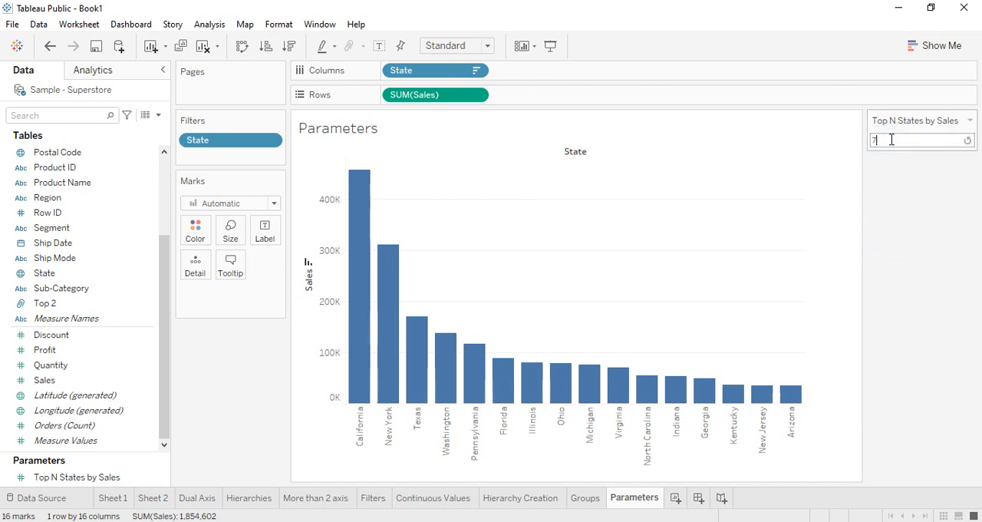
text(700)
key(Return)
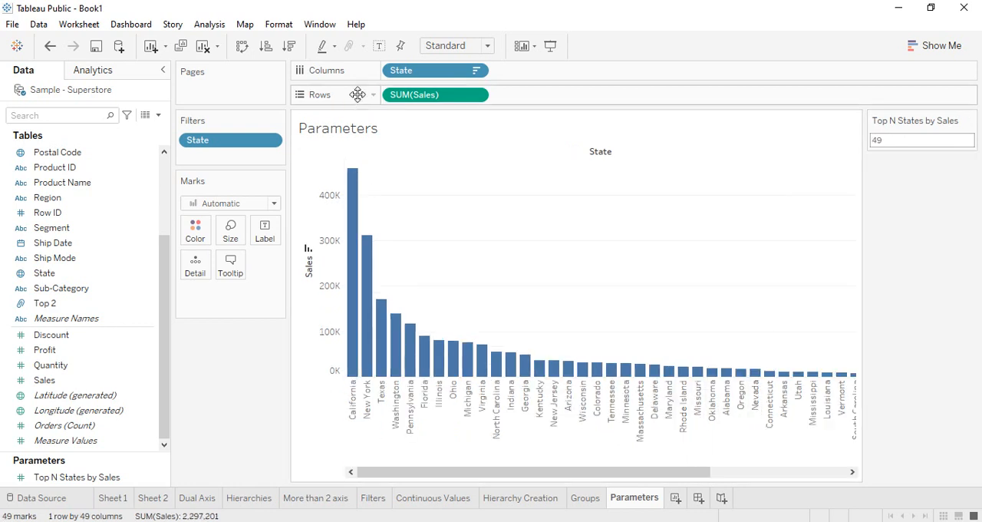
Step: Fit the chart to Entire View and set Top N States by Sales to 4
click(487, 46)
click(465, 97)
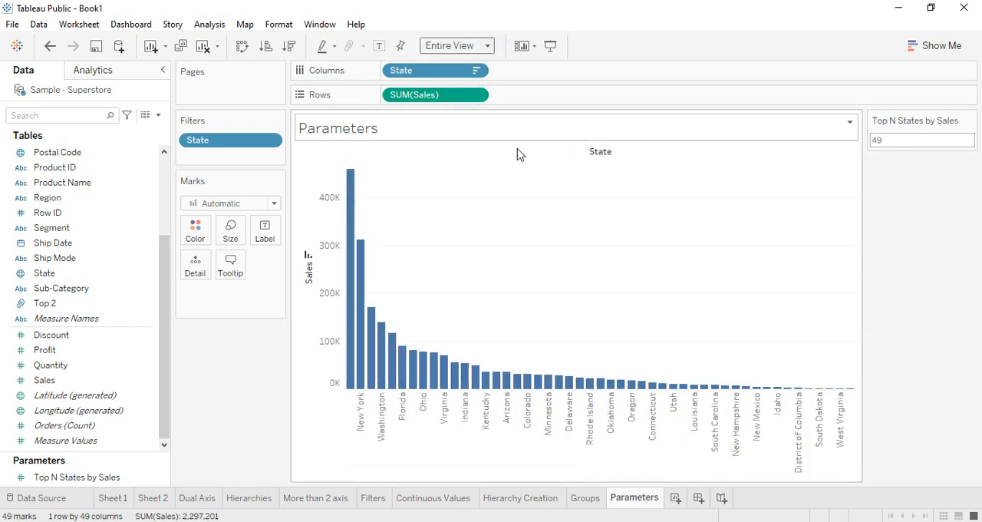
drag(898, 142, 826, 136)
click(910, 140)
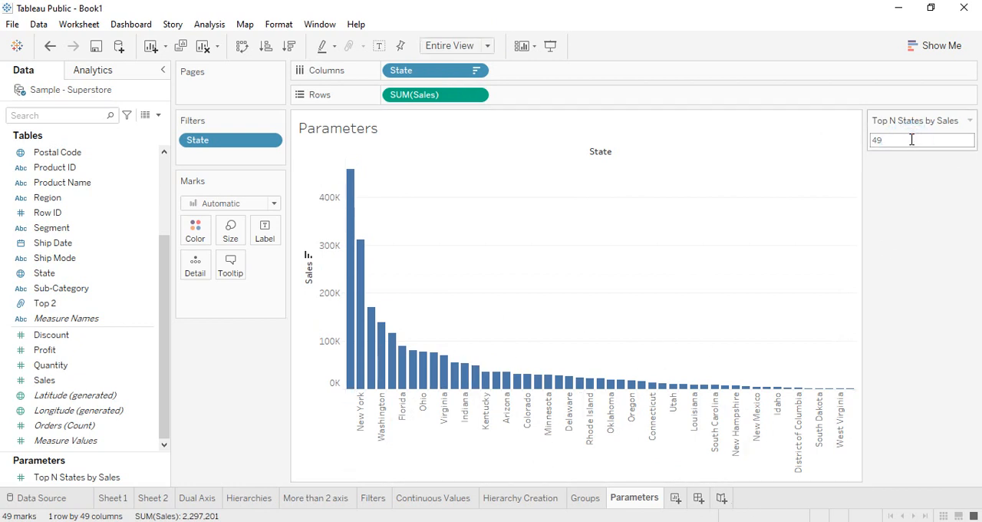
key(BackSpace)
key(Return)
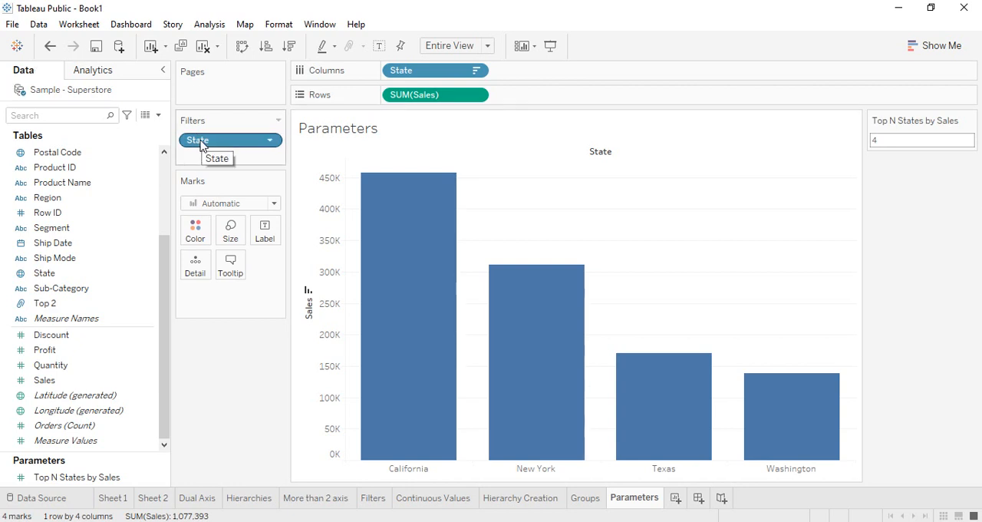
Step: Replace the State filter with one keeping the bottom states by sum of Sales, using a new parameter for the number of states
drag(204, 140, 212, 357)
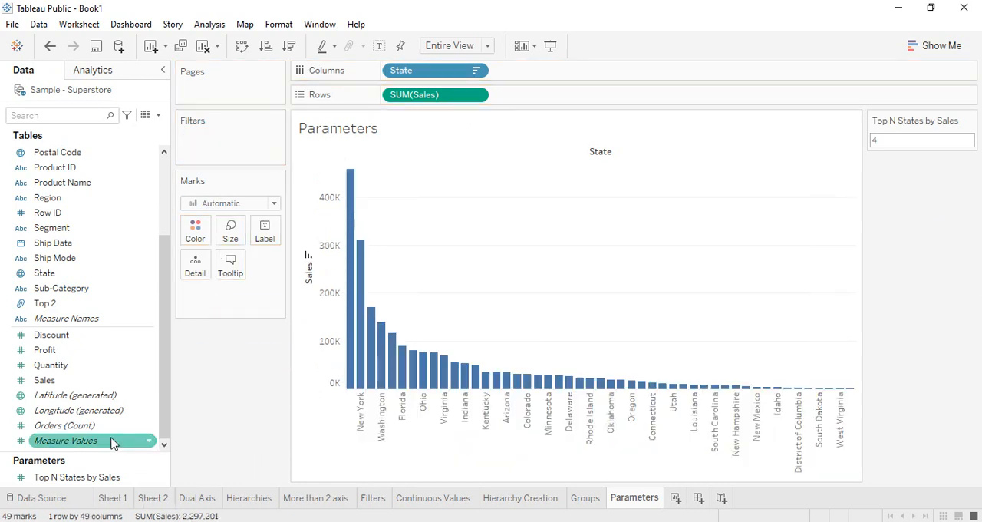
drag(43, 272, 202, 145)
click(492, 95)
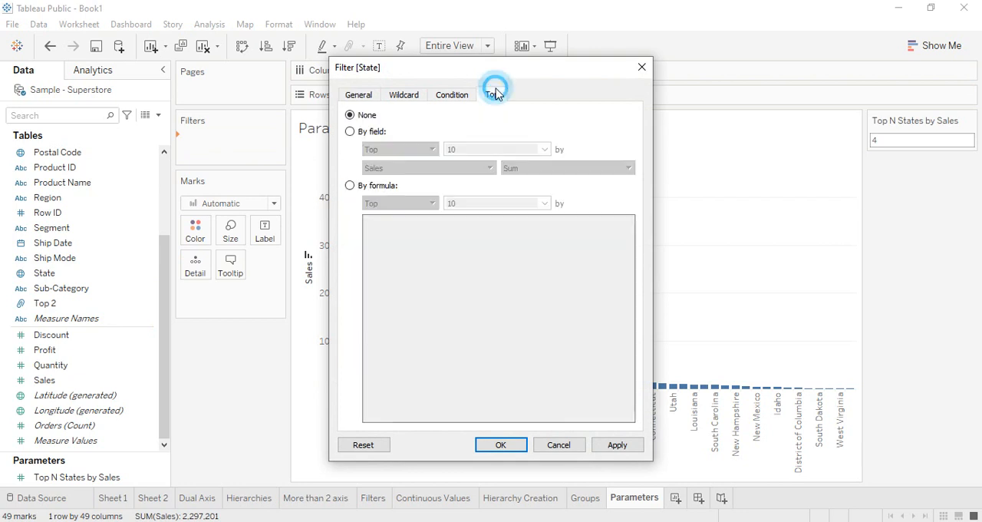
click(350, 132)
click(434, 153)
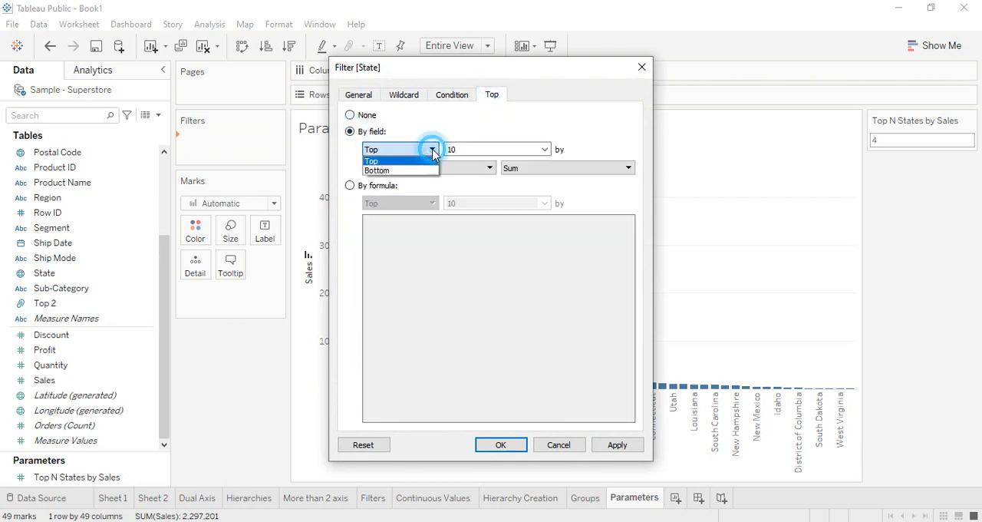
click(375, 168)
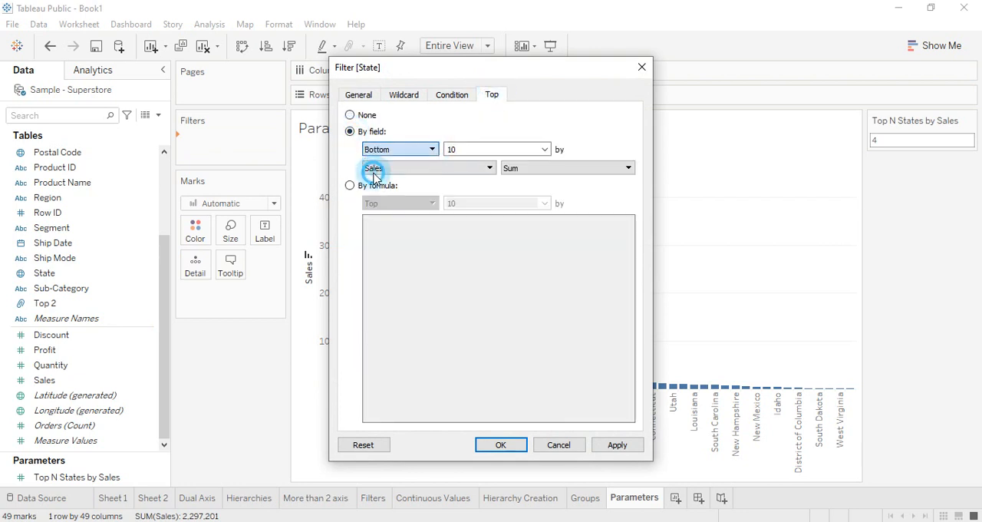
click(544, 149)
click(472, 170)
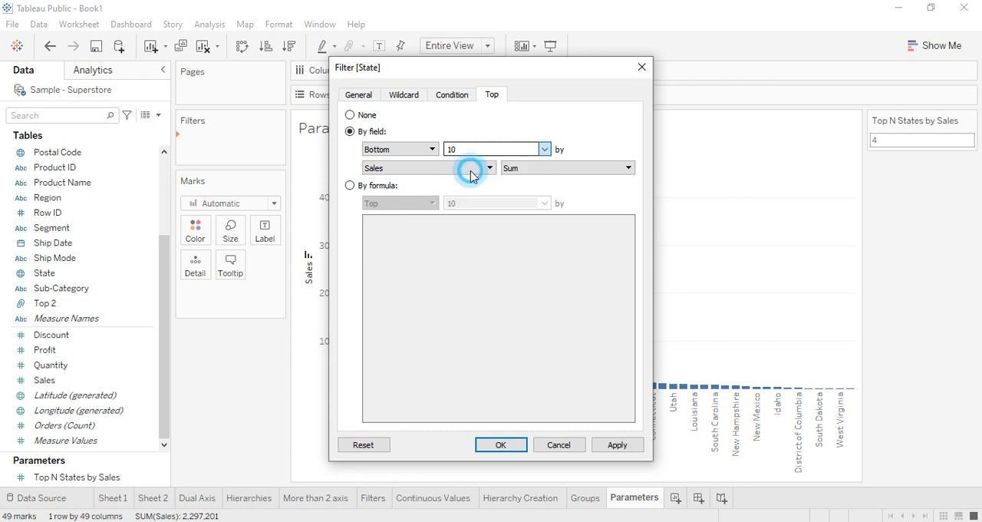
Step: Name the new parameter "bottom N States by Sales", set its maximum to 49, and apply the bottom-states filter using it
click(442, 119)
drag(442, 119, 269, 128)
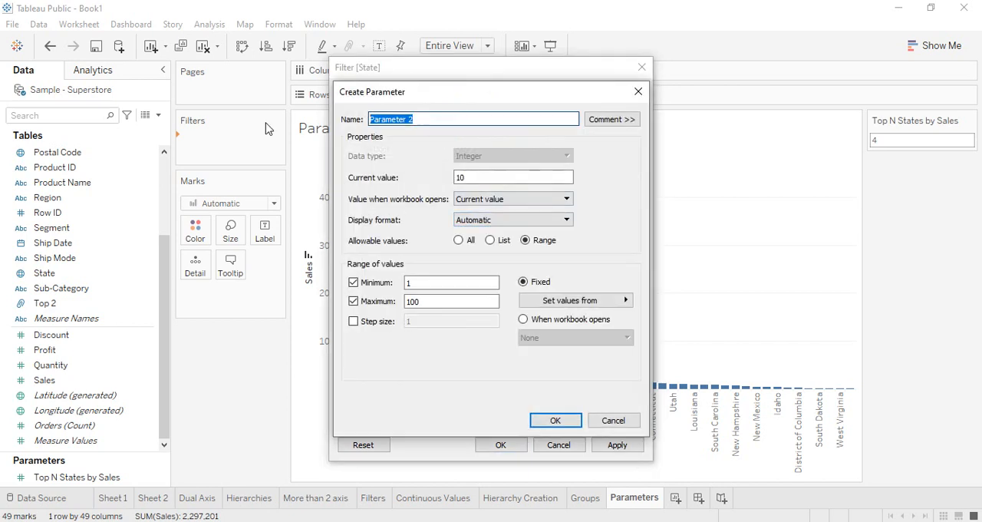
text(bottom N States by Sales)
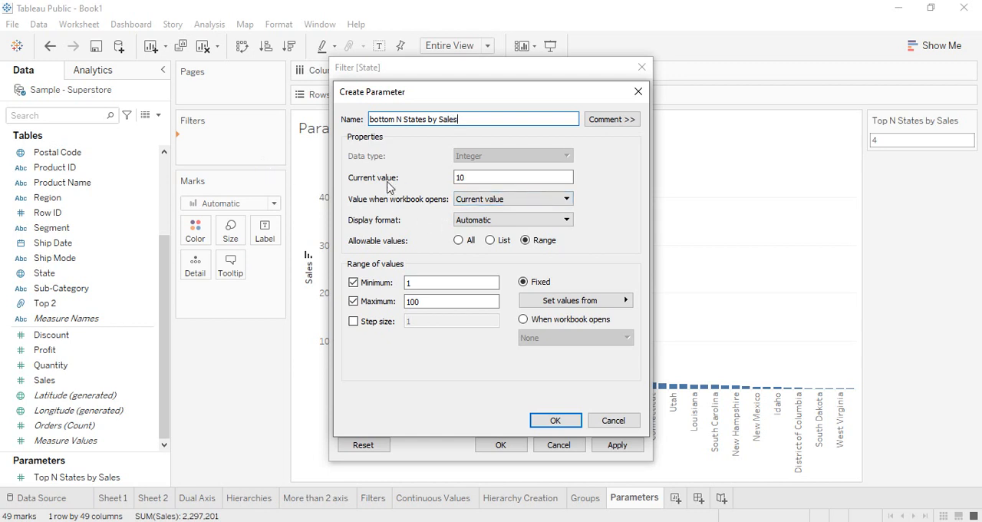
drag(422, 301, 371, 297)
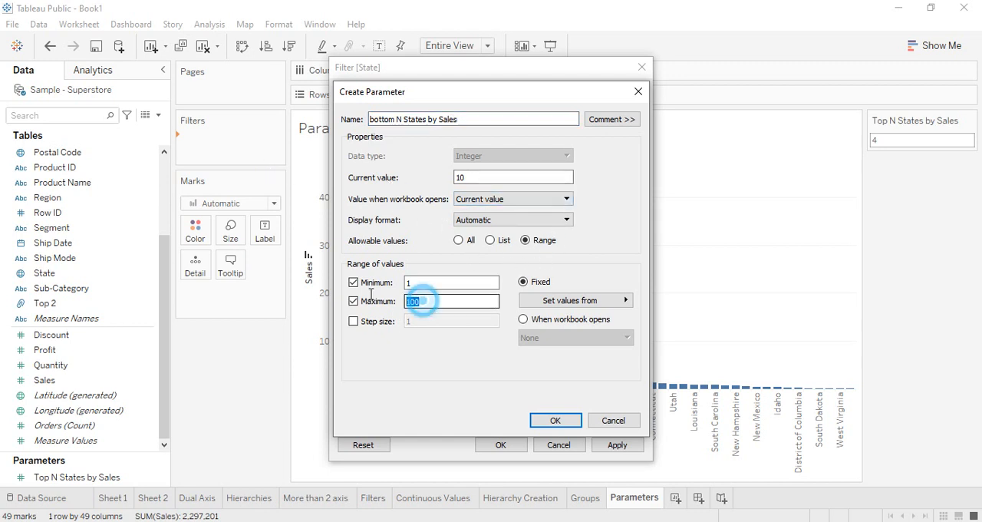
text(49)
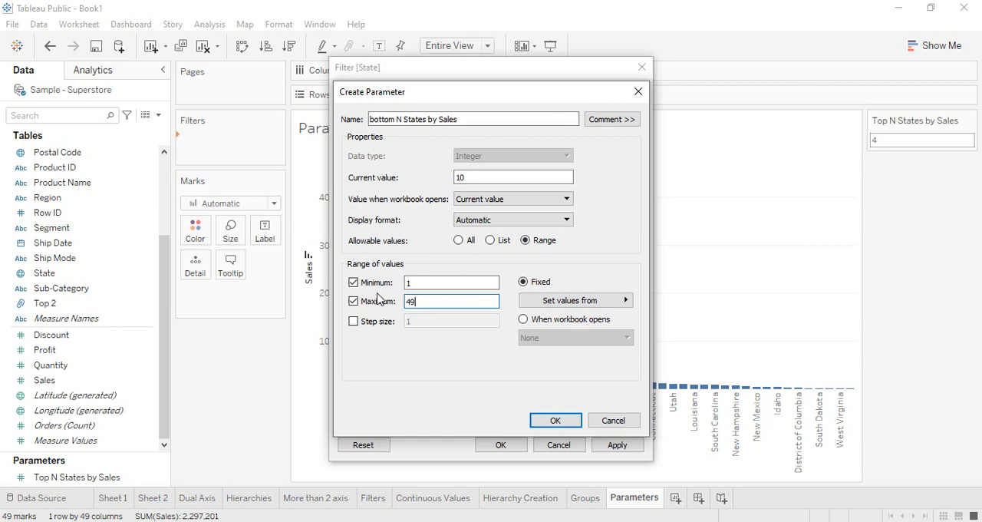
click(551, 420)
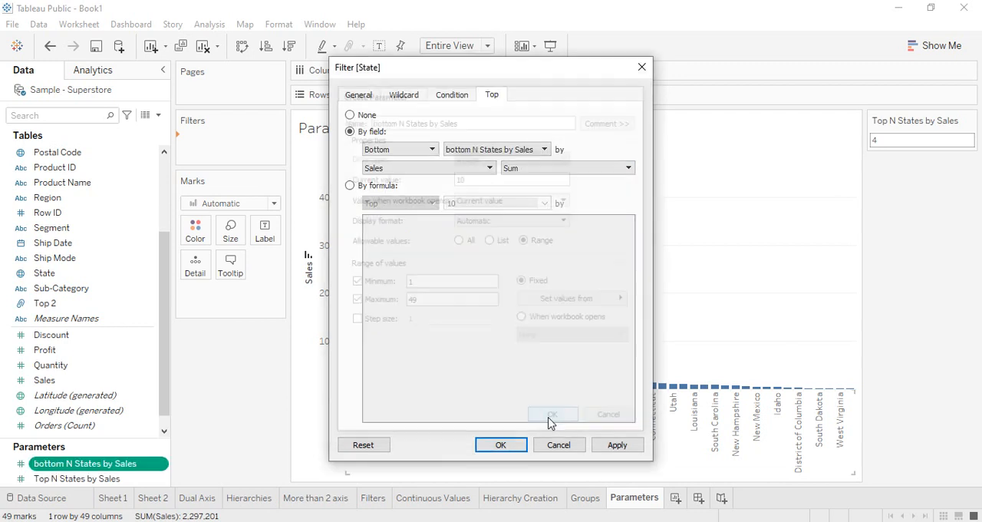
click(617, 444)
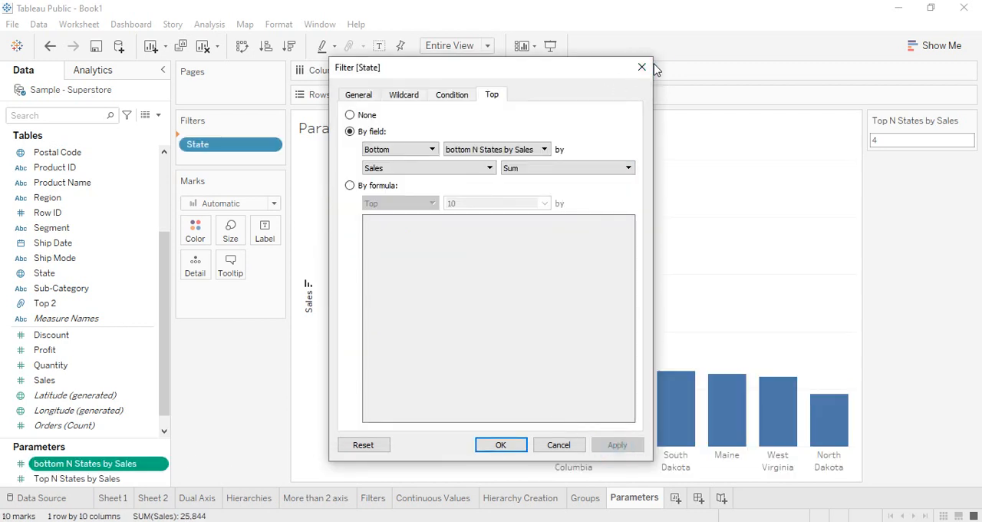
click(498, 445)
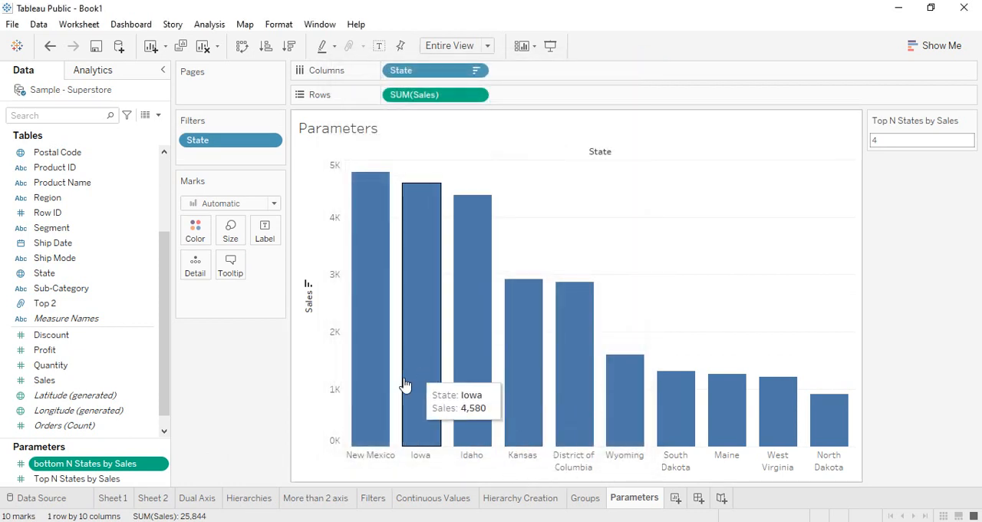
Step: Sort the states by ascending sales and replace the displayed Top N States by Sales control with the bottom N States by Sales control
click(266, 46)
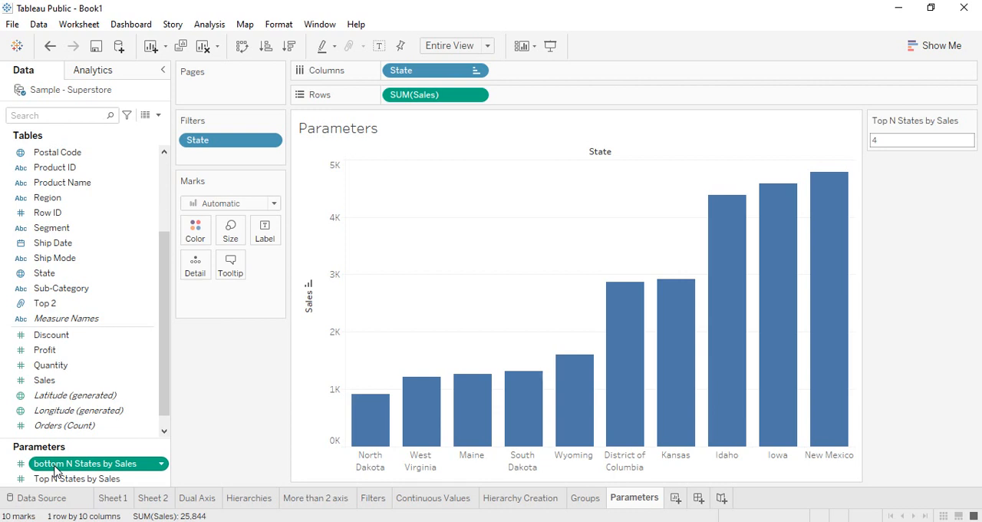
click(956, 126)
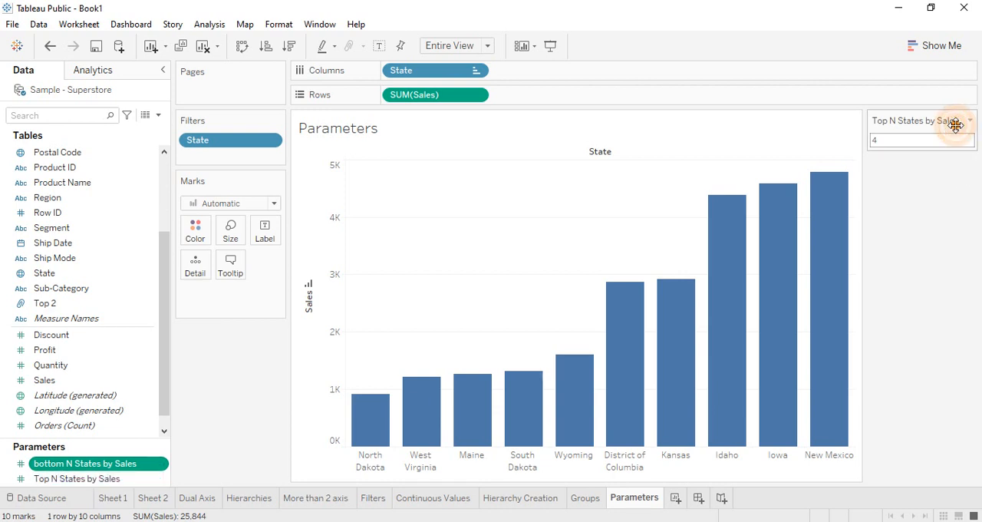
right_click(102, 464)
click(164, 223)
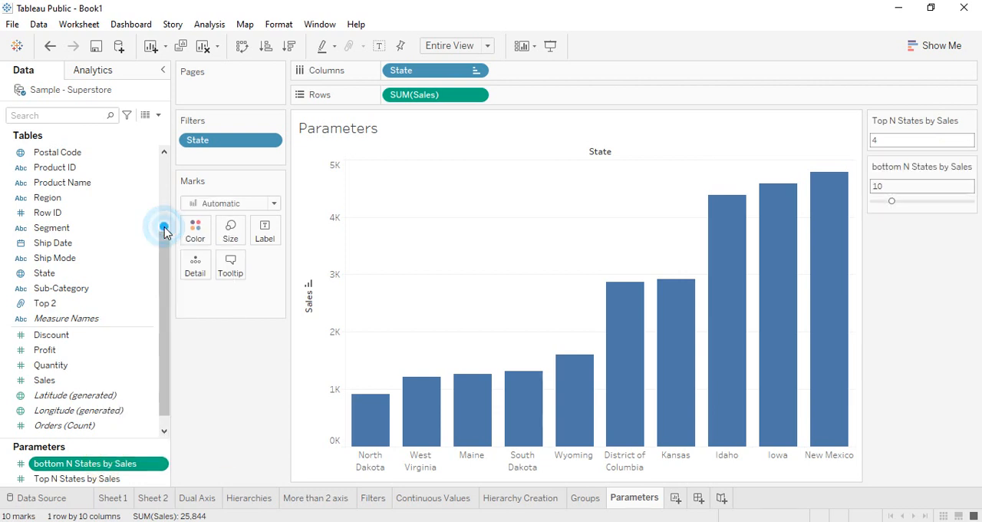
right_click(109, 478)
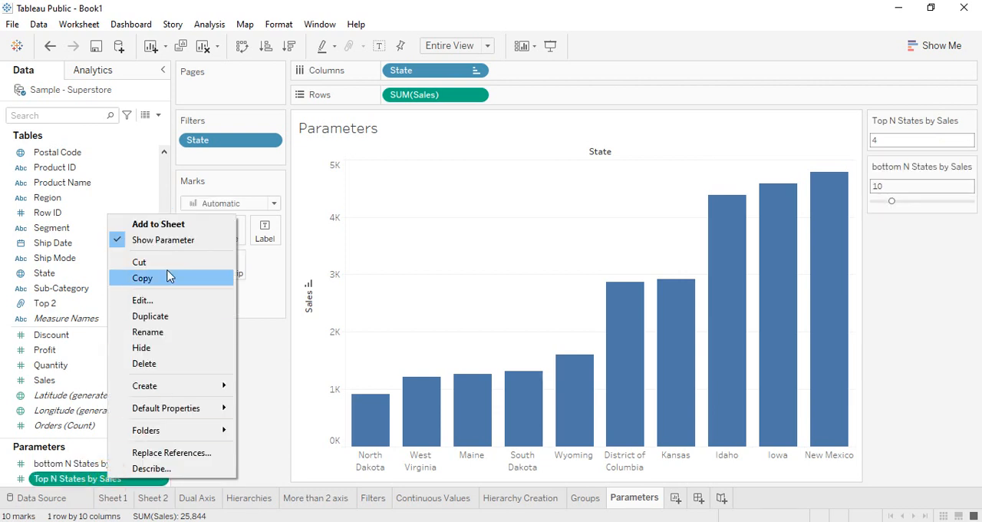
click(136, 239)
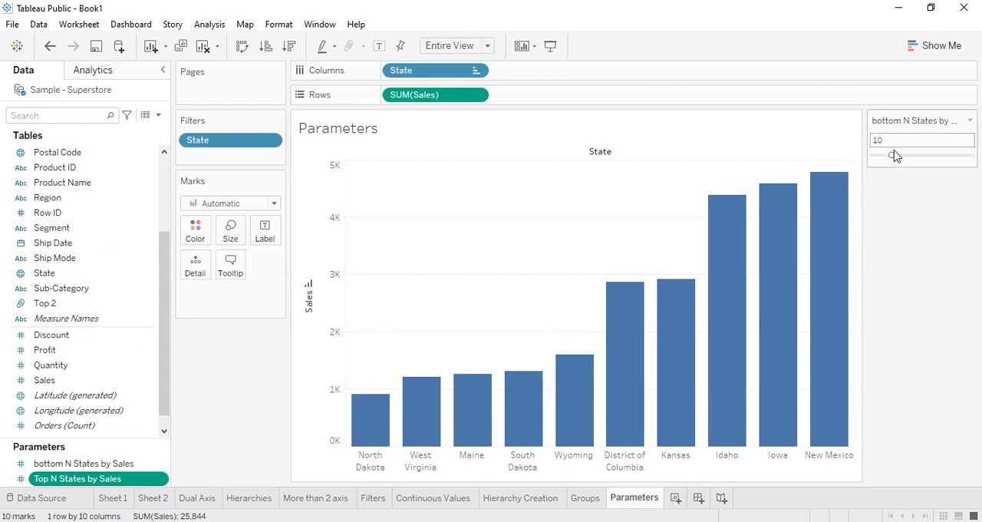
Step: Try bottom N States by Sales at 15 and remove the State filter from the chart
mouse_move(894, 154)
mouse_down()
mouse_move(946, 163)
mouse_move(887, 164)
mouse_move(901, 158)
mouse_up()
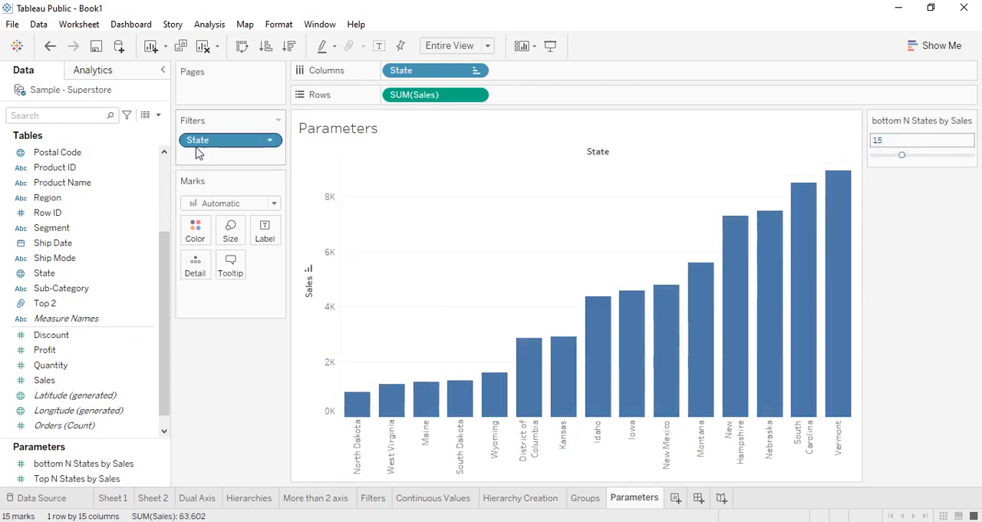
drag(198, 140, 216, 414)
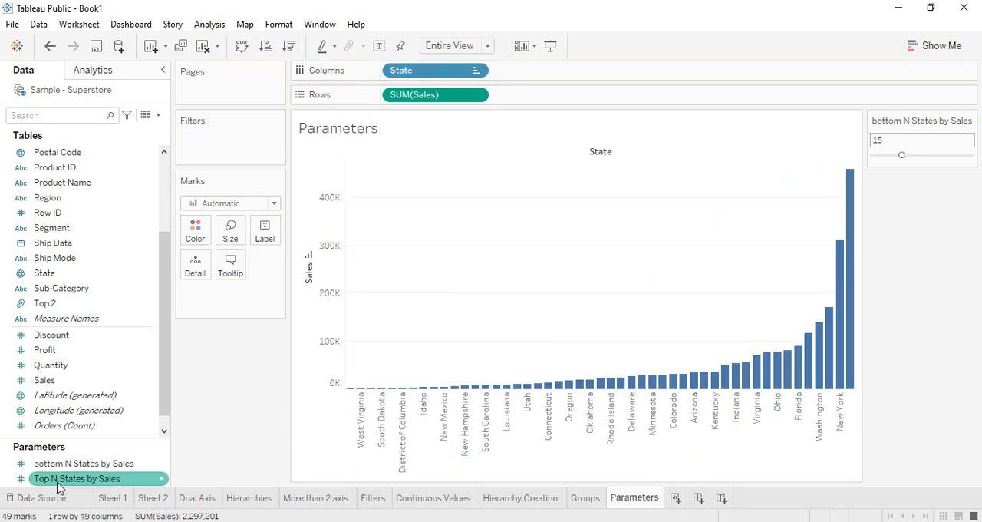
Step: Try colouring the bars by the bottom N States by Sales parameter, remove that colouring, and try the parameter at 9
drag(35, 463, 196, 230)
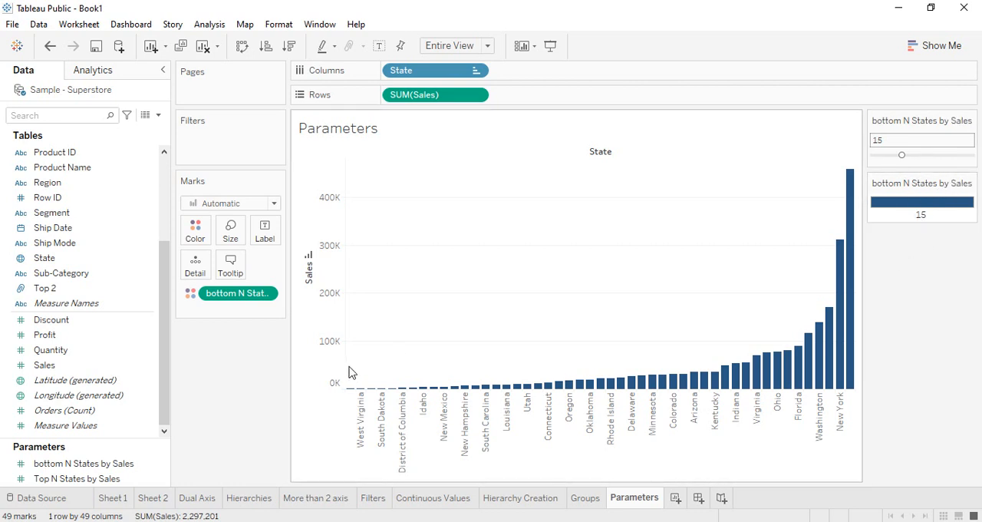
drag(234, 299, 222, 346)
mouse_move(901, 155)
mouse_down()
mouse_move(872, 157)
mouse_move(890, 157)
mouse_up()
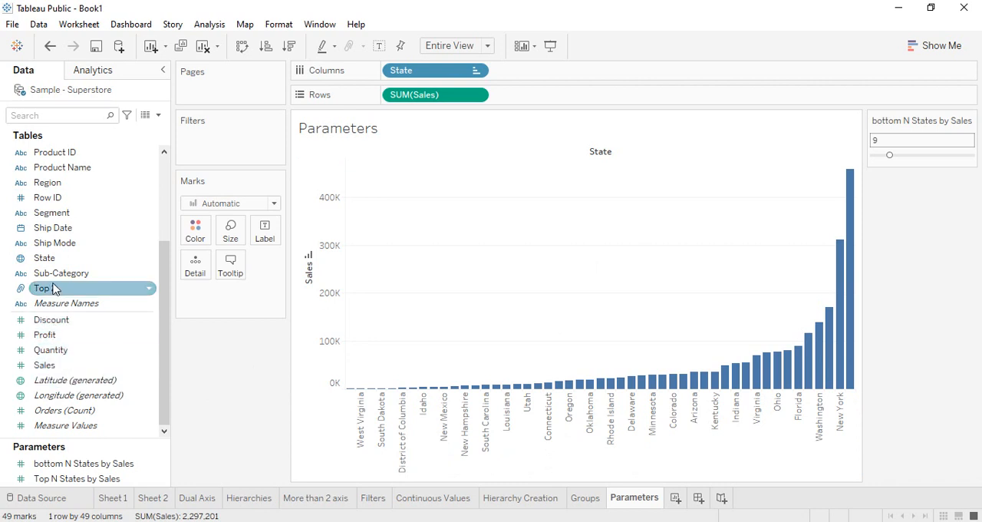
Step: Colour the bars by State and set bottom N States by Sales to 8
drag(54, 258, 201, 240)
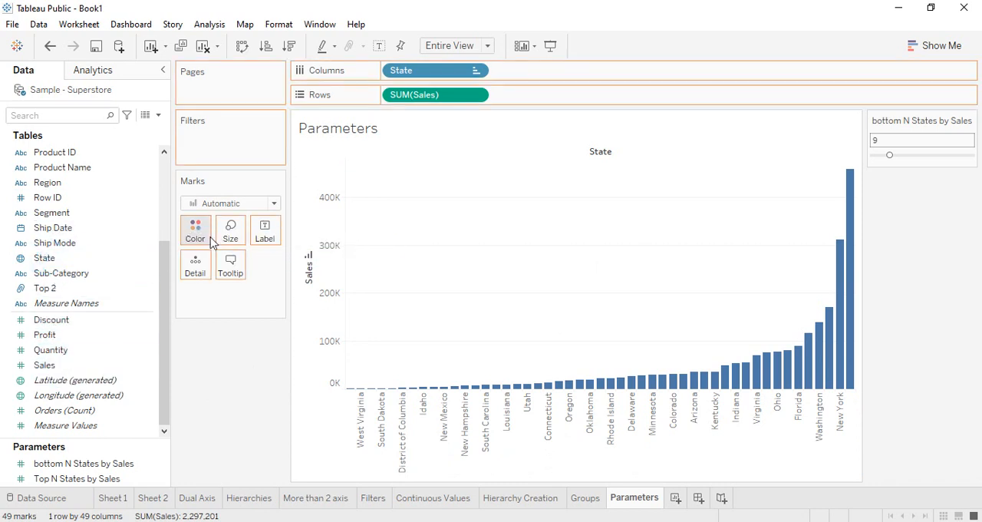
drag(892, 155, 844, 158)
click(887, 157)
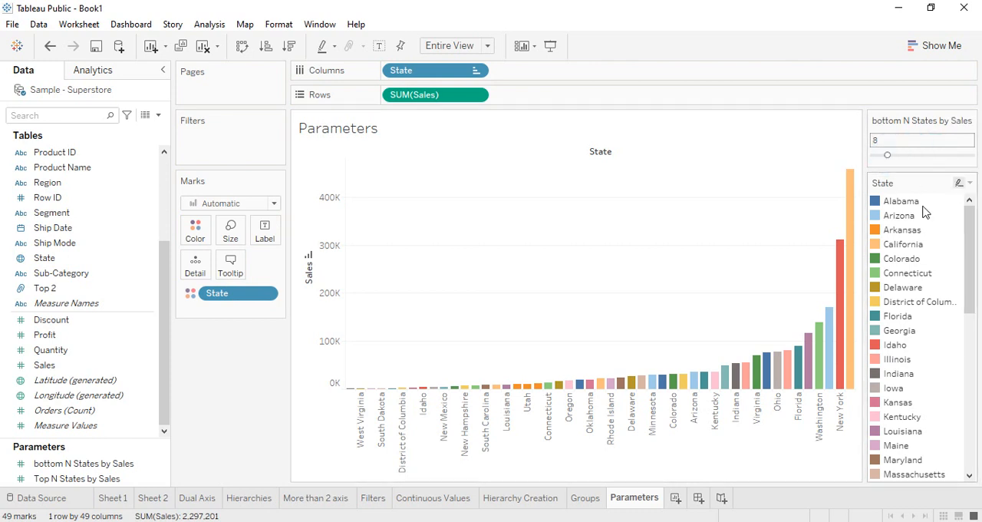